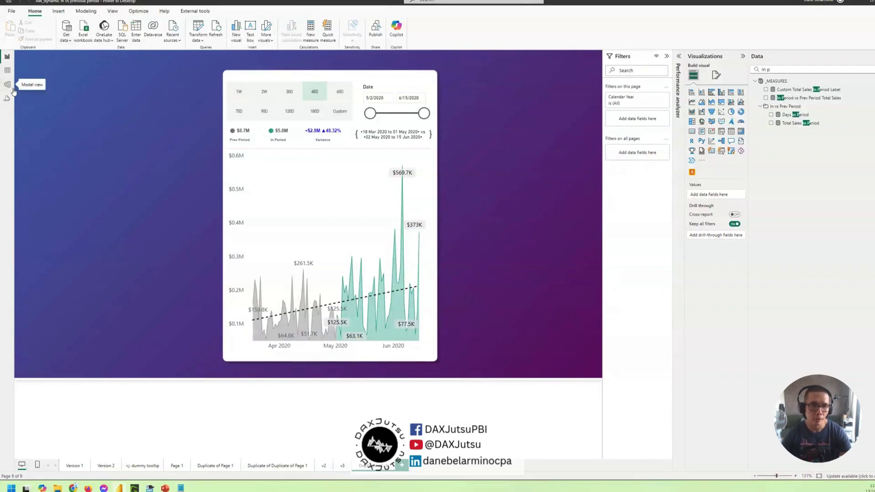
- In Model view, rearrange the Preset and DisconnectedDates cards and enlarge the DisconnectedDates card
{"action": "left_click", "coordinate": [7, 84]}
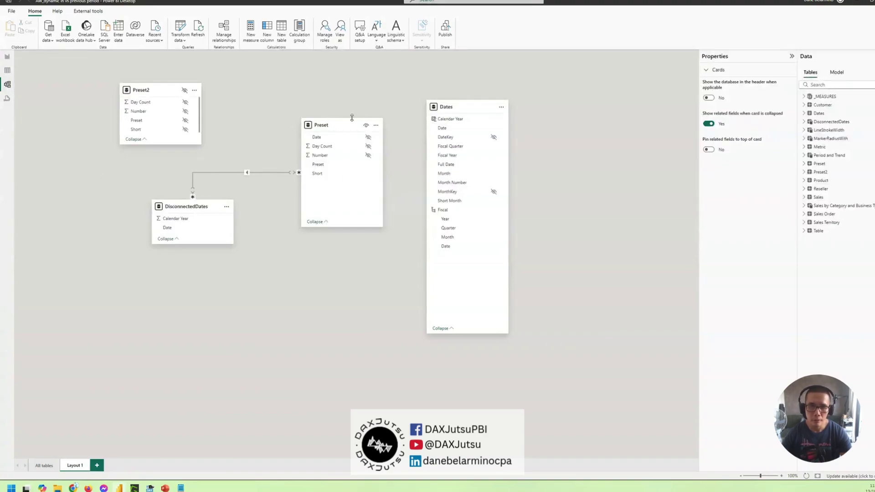
{"action": "left_click_drag", "start_coordinate": [352, 117], "coordinate": [310, 119]}
{"action": "left_click_drag", "start_coordinate": [200, 209], "coordinate": [155, 197]}
{"action": "left_click_drag", "start_coordinate": [187, 234], "coordinate": [187, 296]}
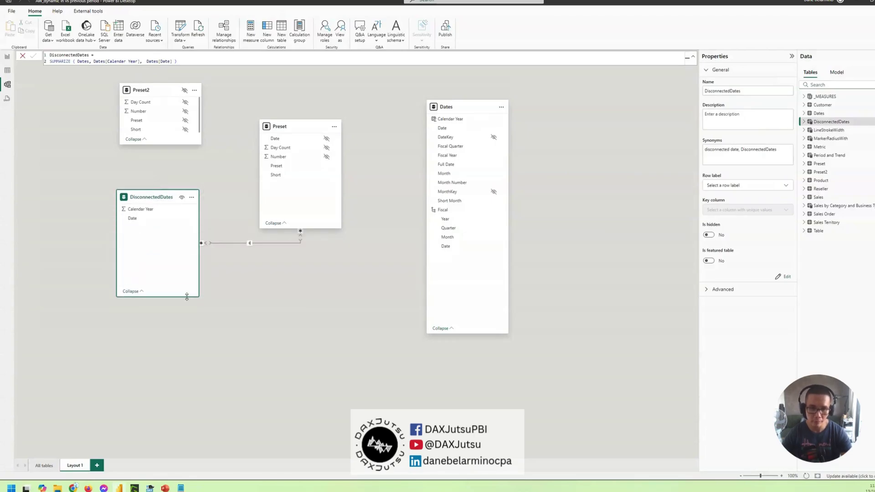
{"action": "left_click_drag", "start_coordinate": [157, 198], "coordinate": [163, 204]}
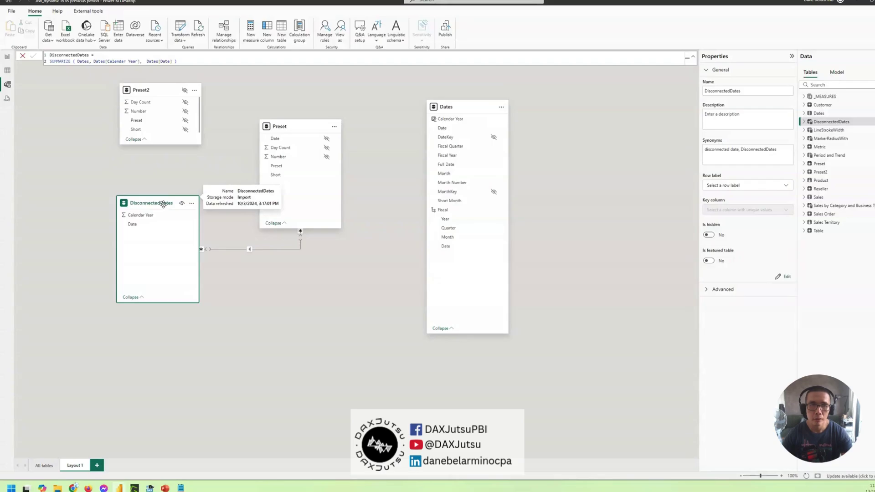
{"action": "scroll", "coordinate": [393, 87], "scroll_direction": "up", "scroll_amount": 3}
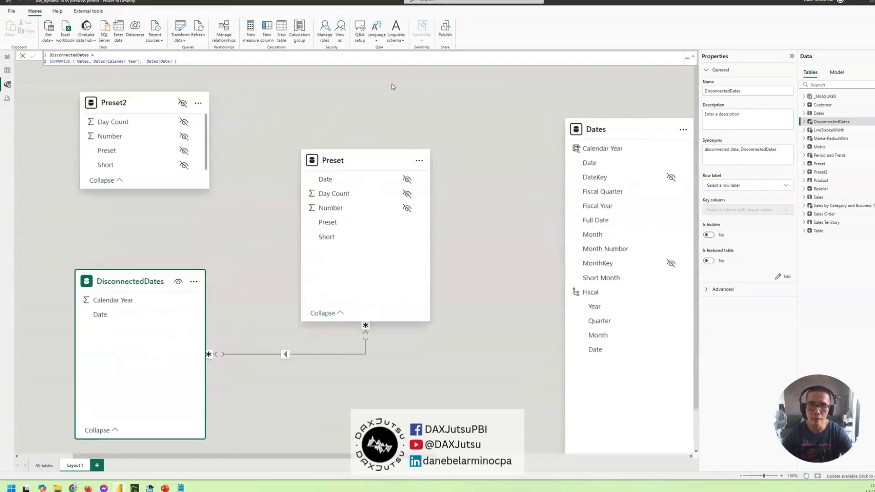
{"action": "scroll", "coordinate": [188, 89], "scroll_direction": "down", "scroll_amount": 2}
{"action": "scroll", "coordinate": [196, 76], "scroll_direction": "up", "scroll_amount": 4}
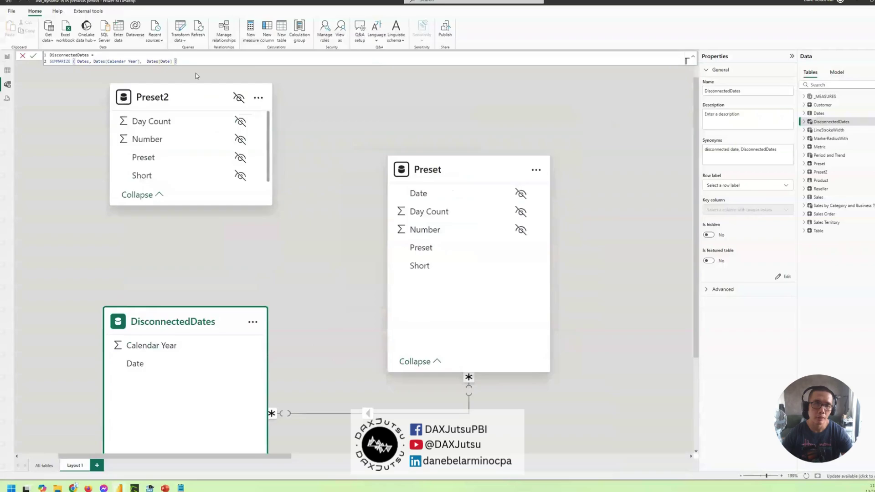
{"action": "scroll", "coordinate": [196, 75], "scroll_direction": "down", "scroll_amount": 4}
- Expand DisconnectedDates' SUMMARIZE formula and highlight its Dates source and Calendar Year reference
{"action": "left_click", "coordinate": [693, 57]}
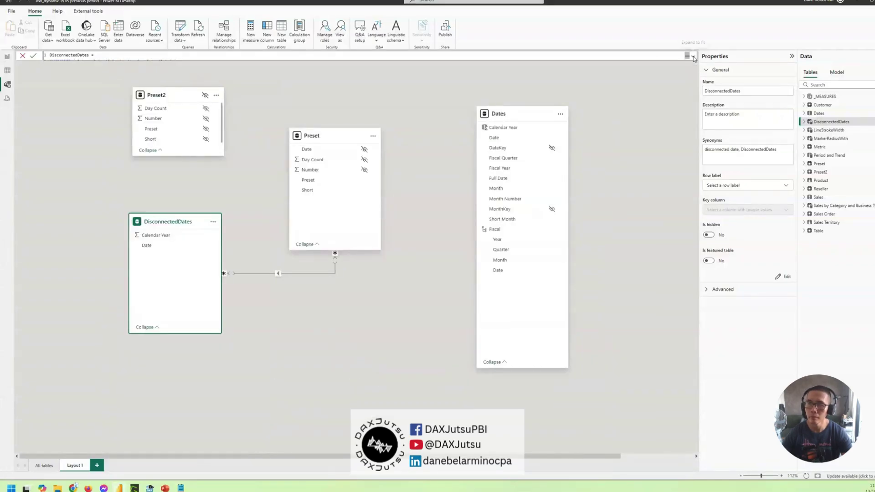
{"action": "scroll", "coordinate": [209, 59], "scroll_direction": "up", "scroll_amount": 5, "text": "ctrl"}
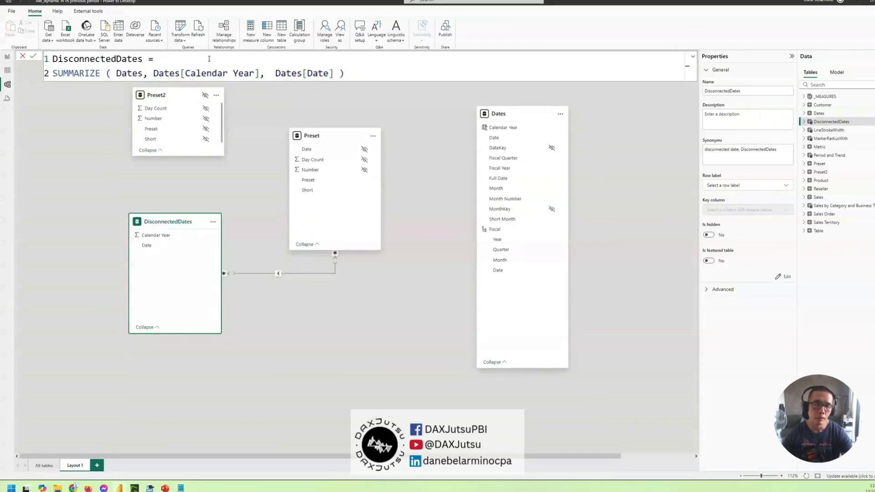
{"action": "scroll", "coordinate": [239, 75], "scroll_direction": "up", "scroll_amount": 1, "text": "ctrl"}
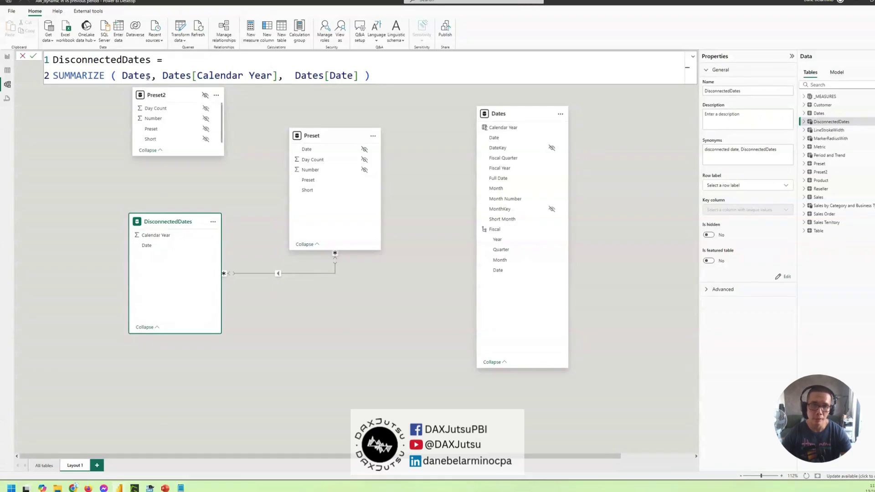
{"action": "double_click", "coordinate": [148, 77]}
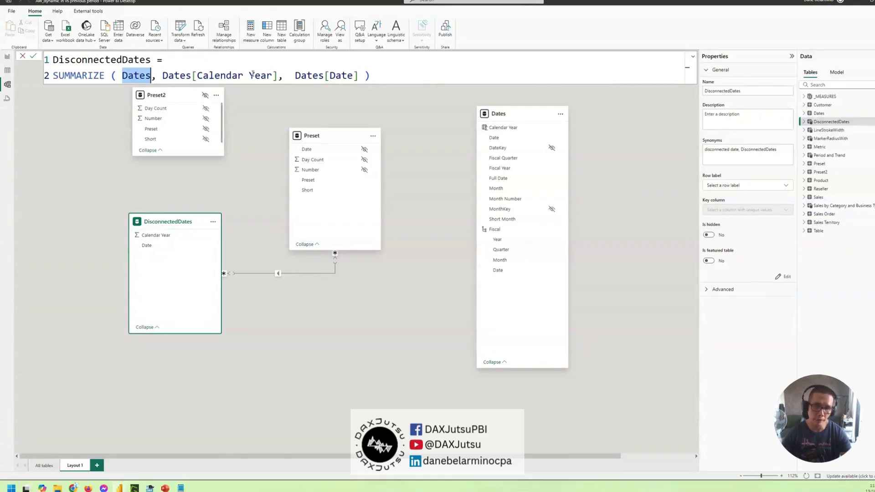
{"action": "left_click_drag", "start_coordinate": [162, 76], "coordinate": [348, 75]}
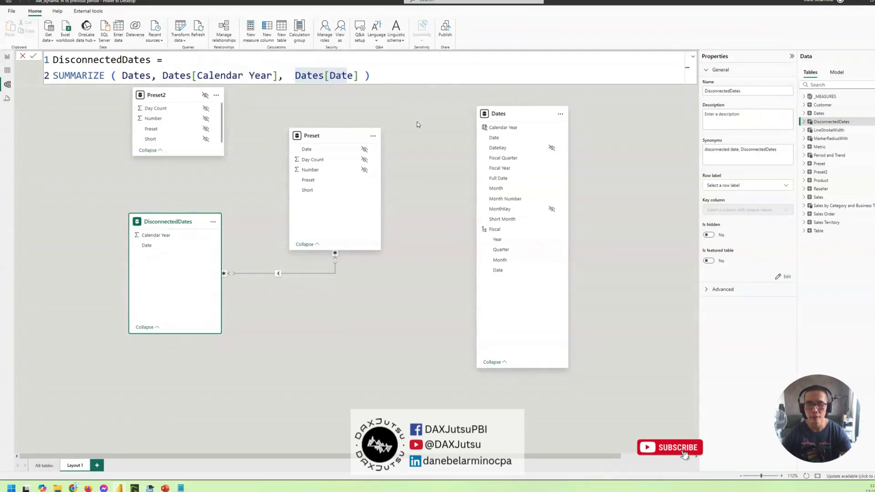
{"action": "left_click", "coordinate": [417, 121]}
- Move the Preset card and open the many-to-many DisconnectedDates–Preset relationship on Date
{"action": "left_click_drag", "start_coordinate": [316, 139], "coordinate": [304, 120]}
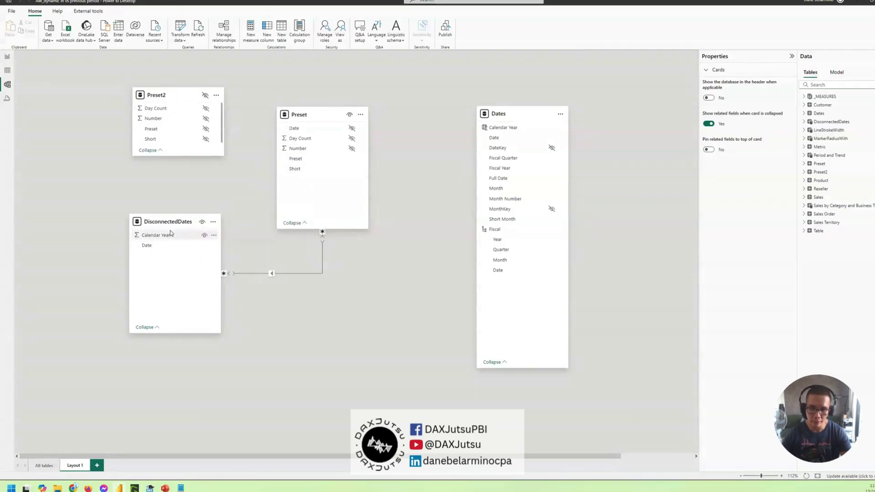
{"action": "left_click", "coordinate": [295, 128]}
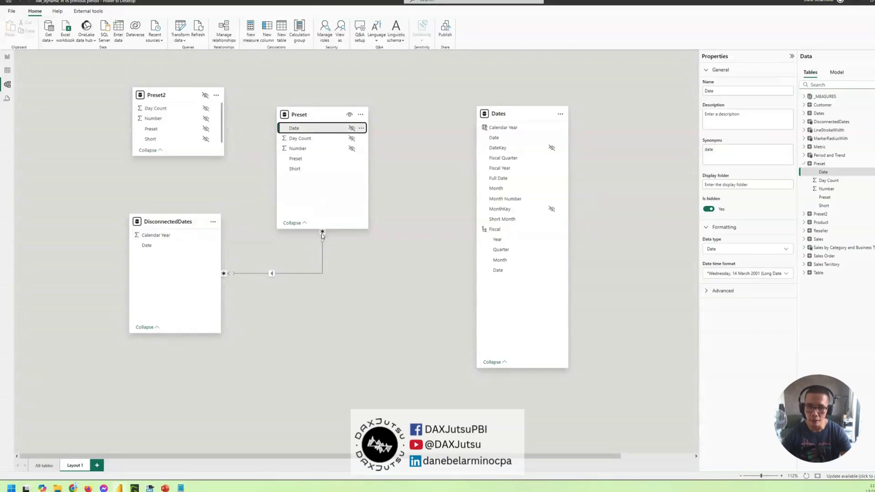
{"action": "left_click", "coordinate": [322, 266]}
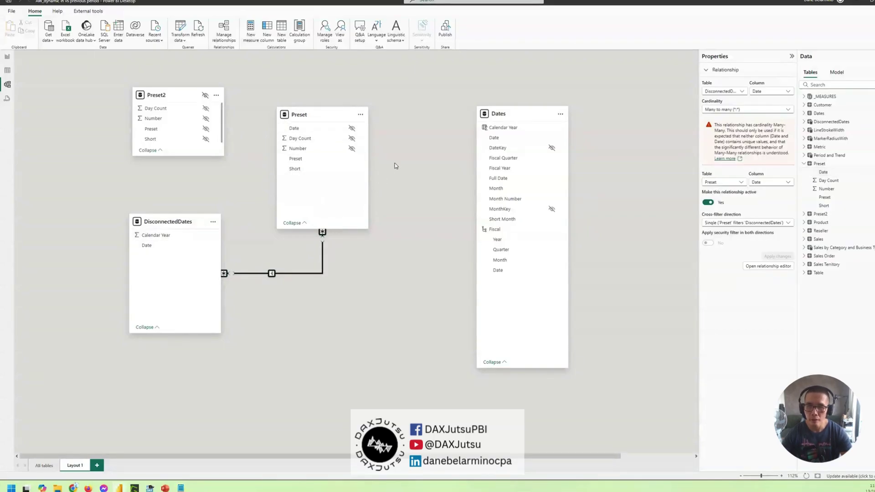
{"action": "left_click", "coordinate": [7, 70]}
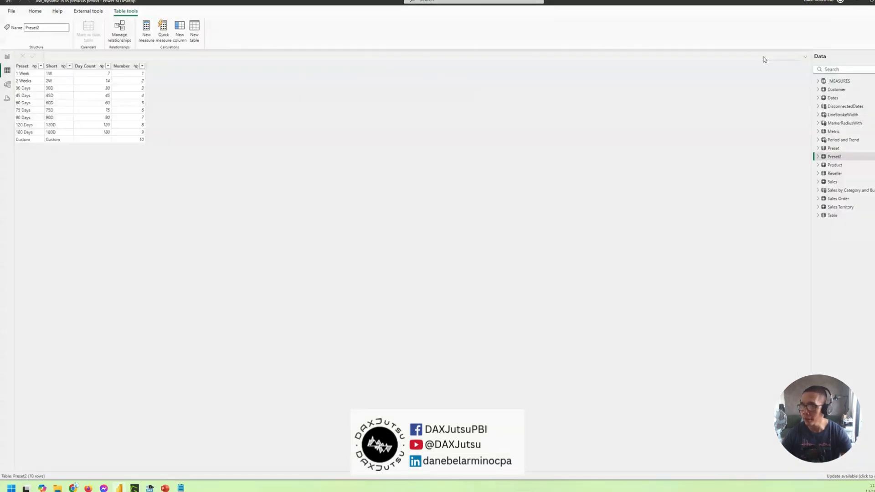
{"action": "left_click", "coordinate": [833, 148]}
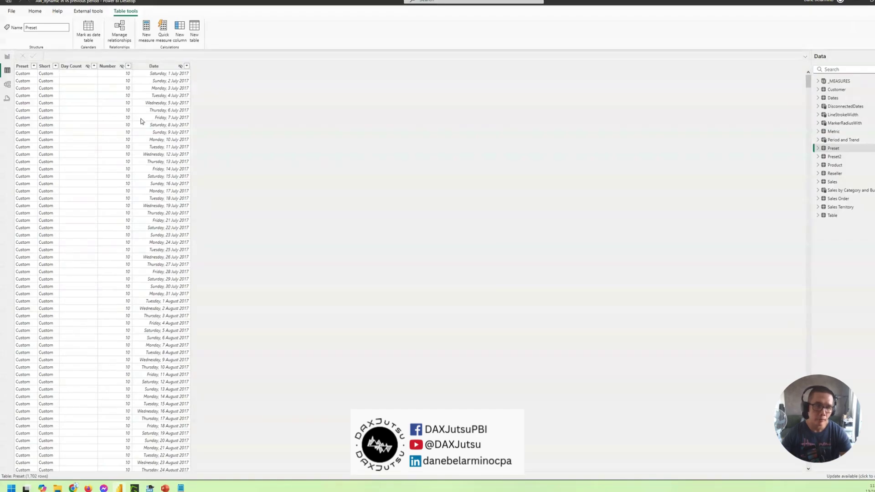
{"action": "left_click", "coordinate": [34, 66]}
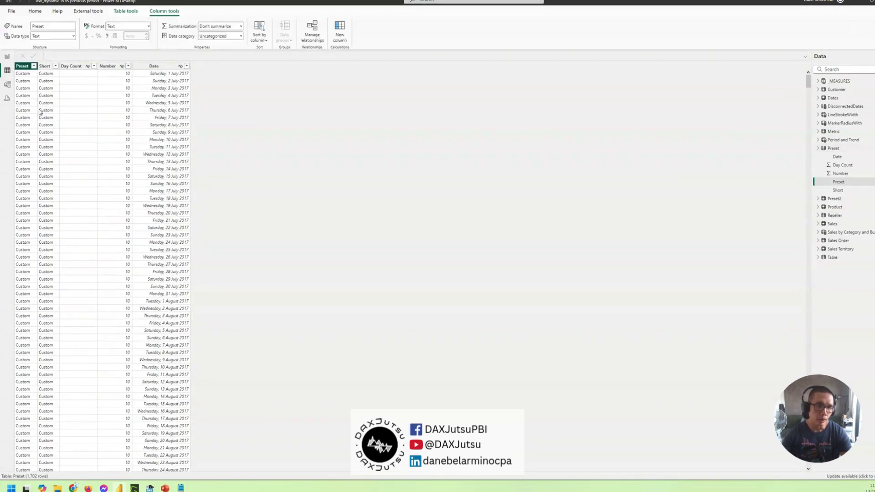
{"action": "left_click", "coordinate": [47, 138]}
{"action": "left_click", "coordinate": [47, 143]}
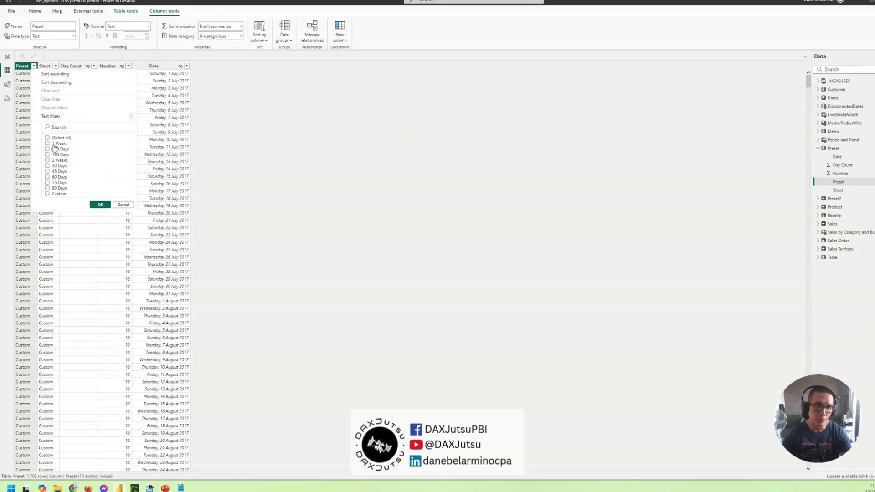
{"action": "left_click", "coordinate": [100, 205]}
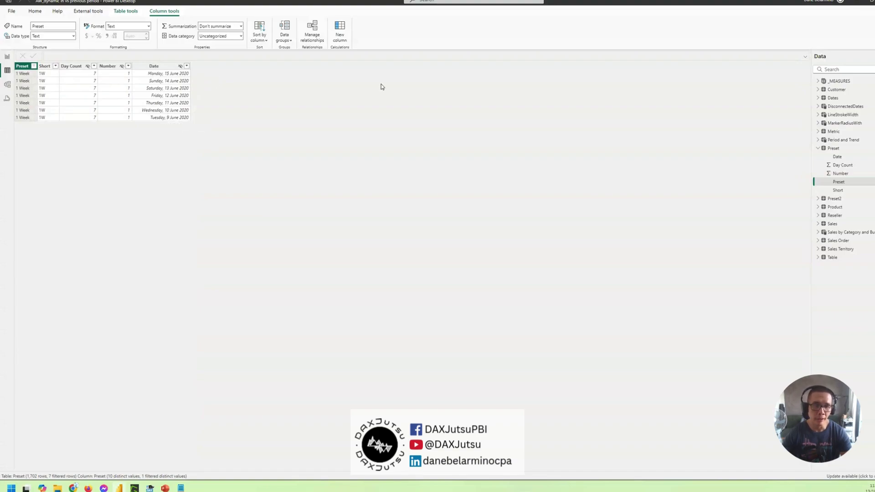
{"action": "left_click", "coordinate": [163, 67]}
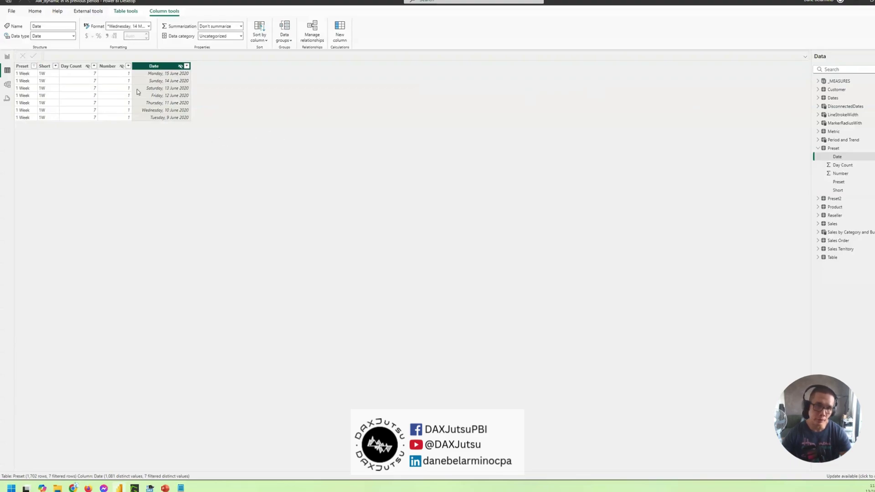
{"action": "right_click", "coordinate": [163, 68]}
{"action": "left_click", "coordinate": [207, 75]}
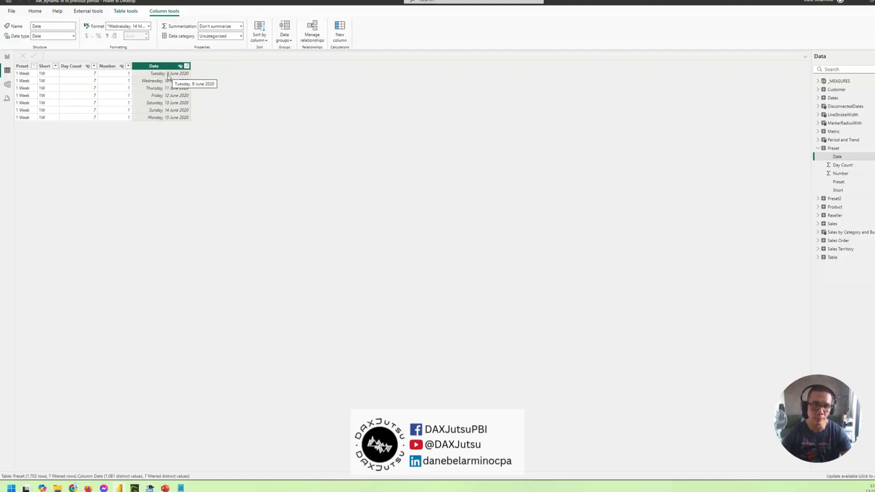
{"action": "left_click", "coordinate": [33, 66]}
{"action": "left_click", "coordinate": [47, 142]}
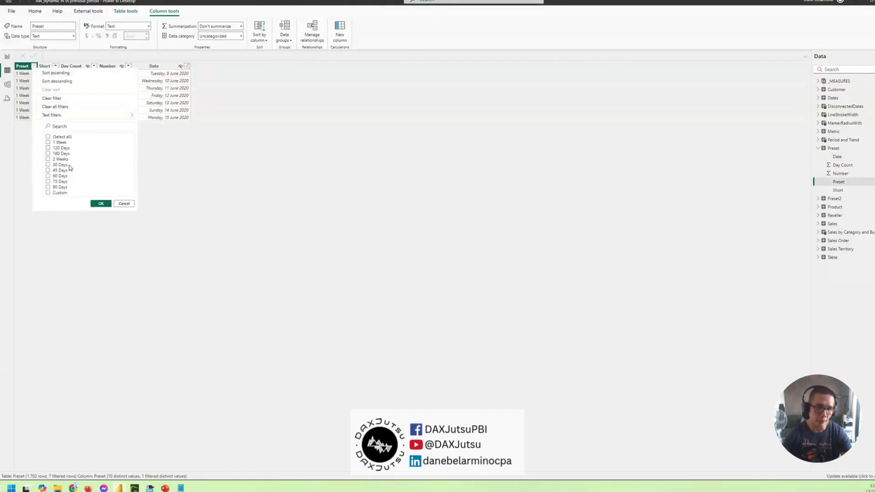
{"action": "left_click", "coordinate": [48, 149]}
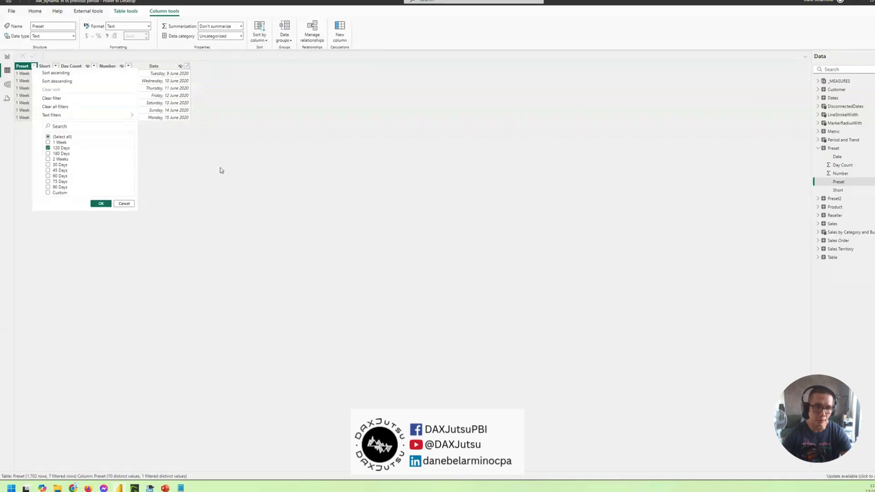
{"action": "left_click", "coordinate": [48, 159]}
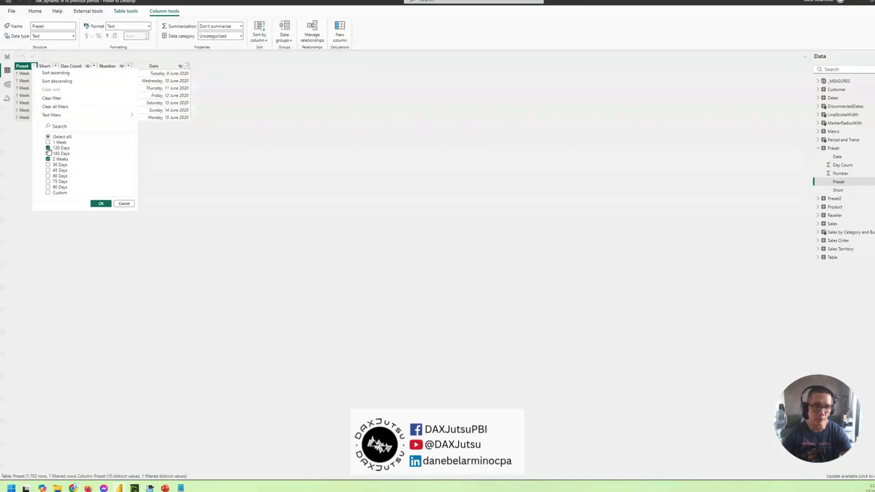
{"action": "left_click", "coordinate": [48, 148]}
{"action": "left_click", "coordinate": [101, 204]}
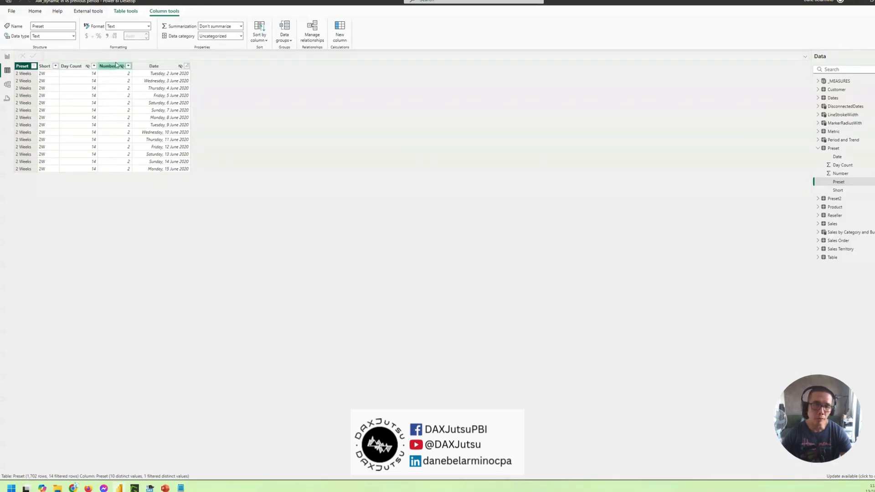
{"action": "right_click", "coordinate": [148, 68]}
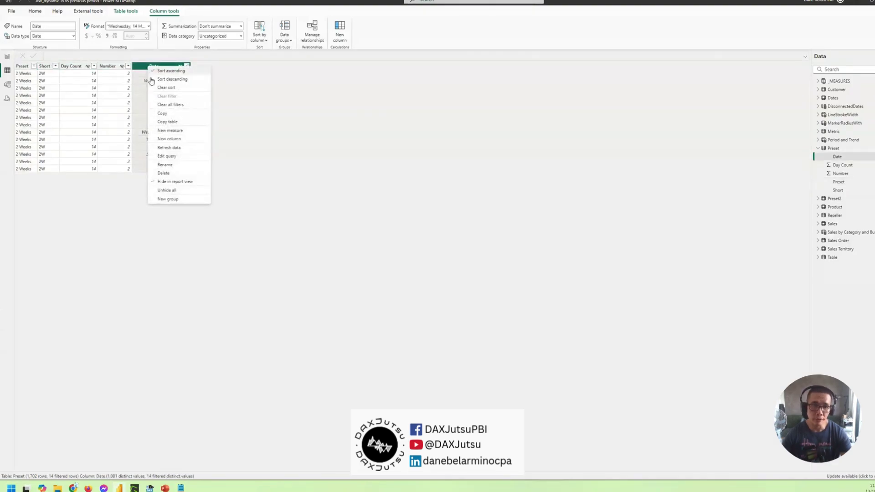
{"action": "left_click", "coordinate": [382, 112]}
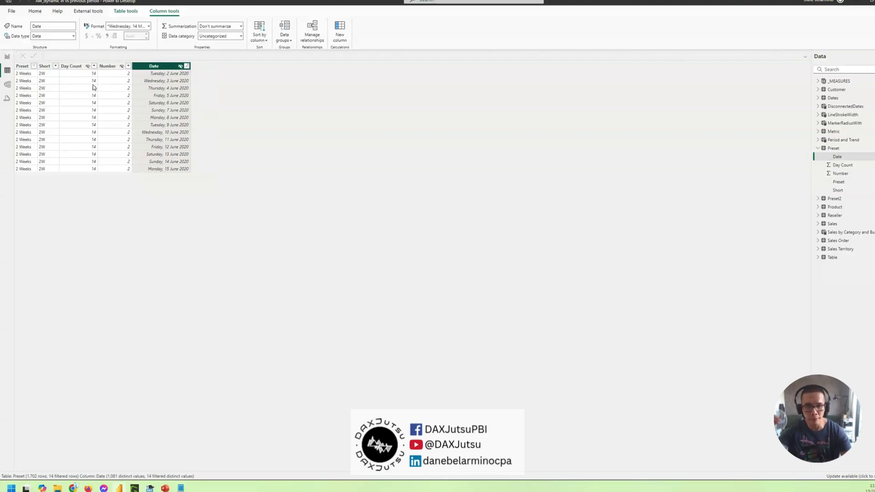
{"action": "left_click", "coordinate": [7, 84]}
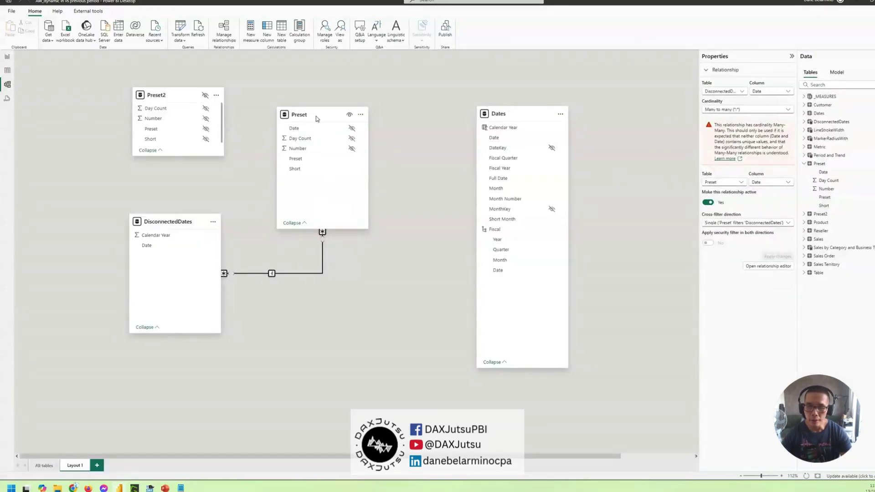
- Drag the Preset table card up and to the right in the model diagram
{"action": "left_click_drag", "start_coordinate": [312, 117], "coordinate": [345, 128]}
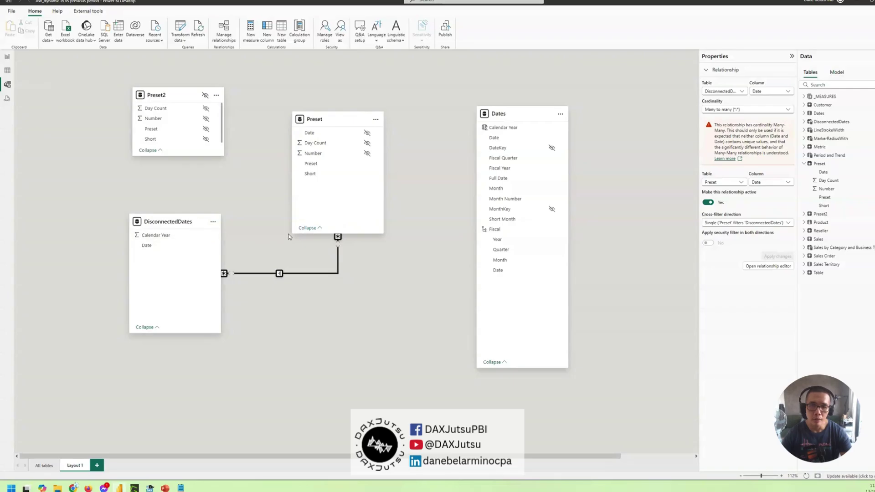
- Back on the report page, inspect the area chart's and Date slicer's fields in Visualizations
{"action": "left_click", "coordinate": [7, 71]}
{"action": "left_click", "coordinate": [8, 57]}
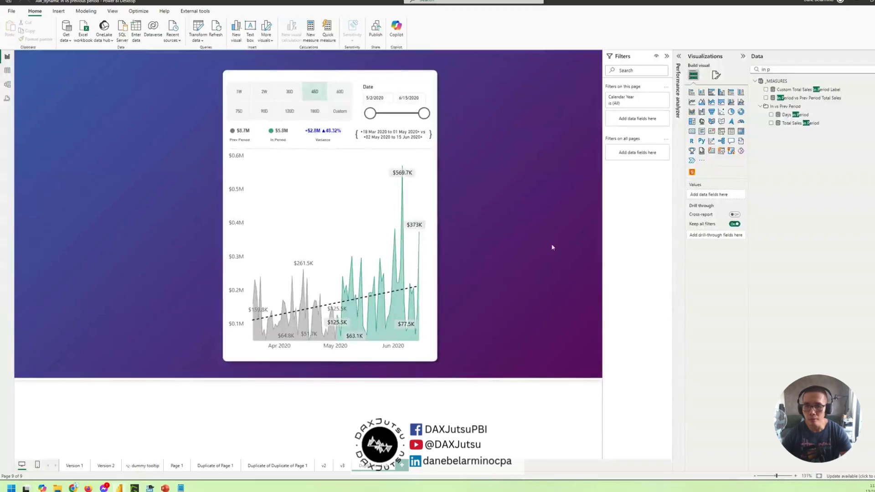
{"action": "left_click", "coordinate": [384, 215]}
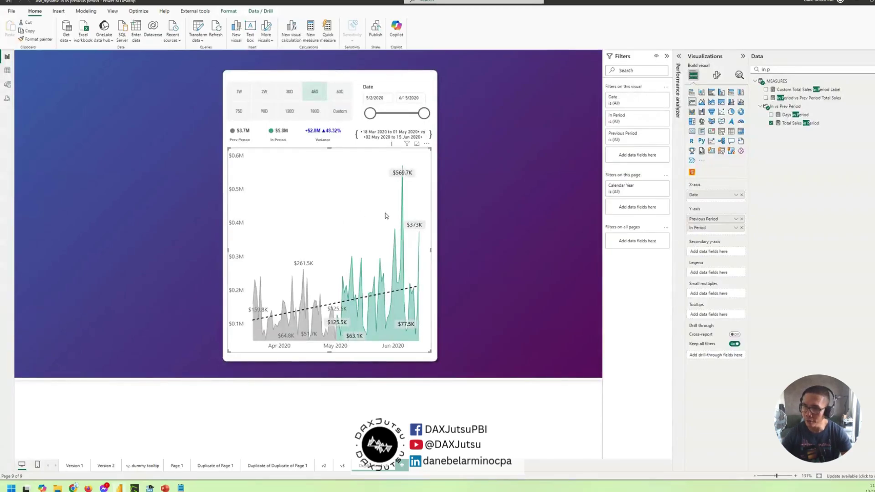
{"action": "key", "text": "BackSpace"}
{"action": "key", "text": "BackSpace"}
{"action": "key", "text": "BackSpace"}
{"action": "key", "text": "BackSpace"}
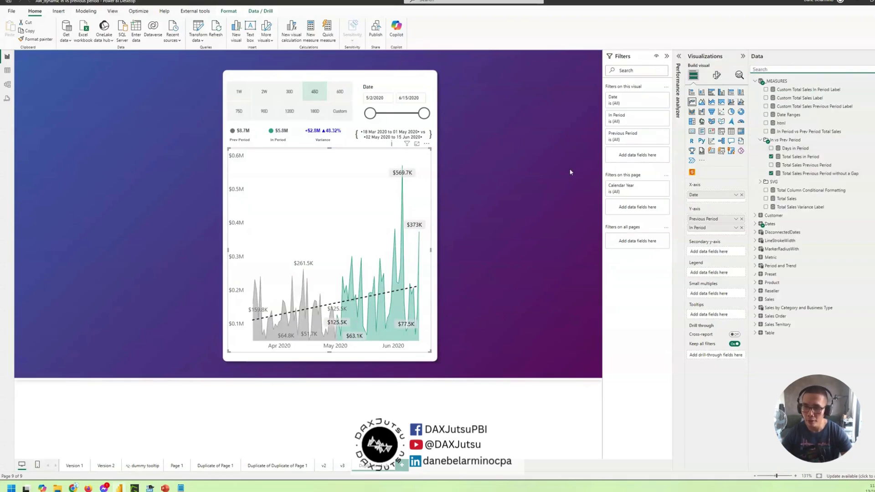
{"action": "scroll", "coordinate": [570, 168], "scroll_direction": "up", "scroll_amount": 2}
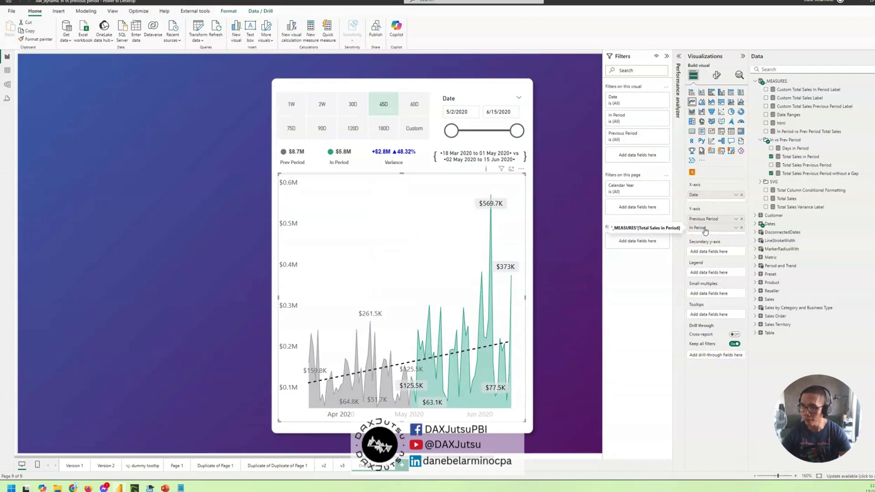
{"action": "left_click", "coordinate": [563, 178]}
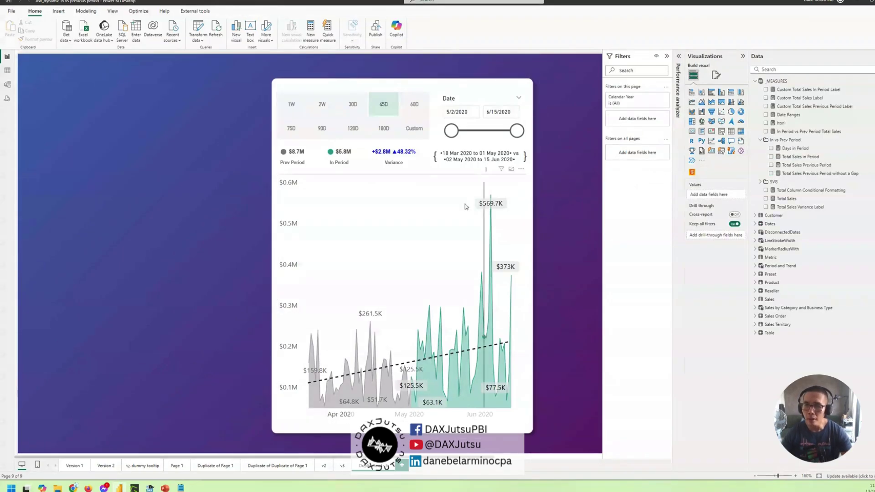
{"action": "left_click", "coordinate": [437, 212]}
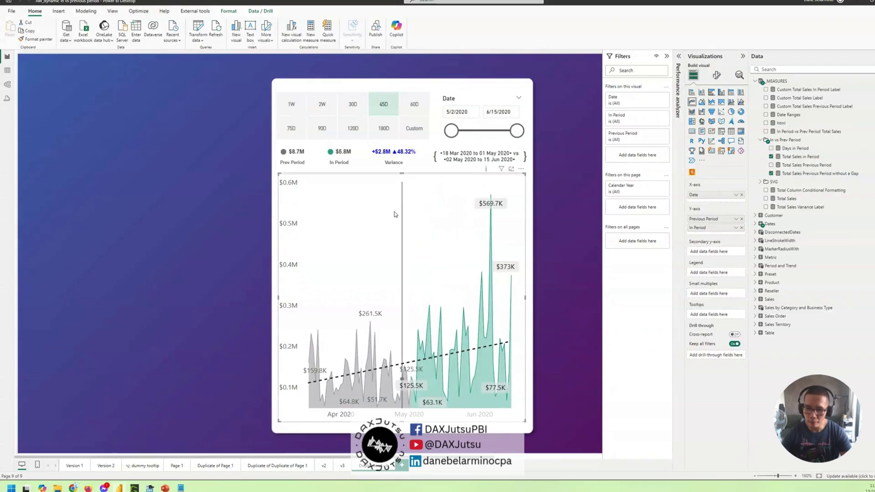
{"action": "left_click", "coordinate": [460, 97]}
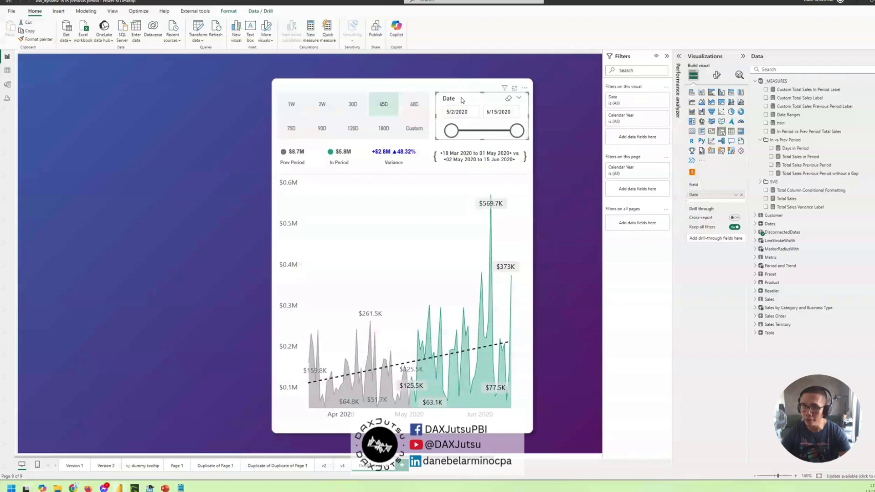
{"action": "scroll", "coordinate": [492, 136], "scroll_direction": "down", "scroll_amount": 4}
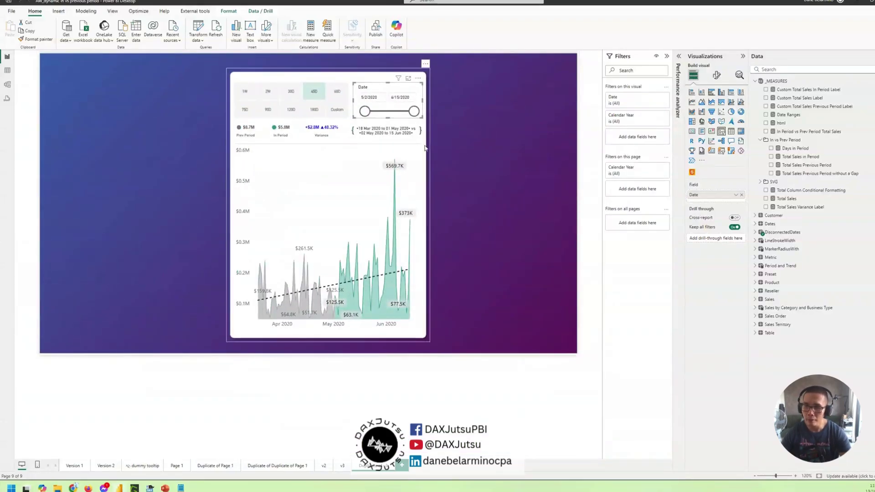
- Filter the Data pane field list to 'dates'
{"action": "left_click", "coordinate": [784, 70]}
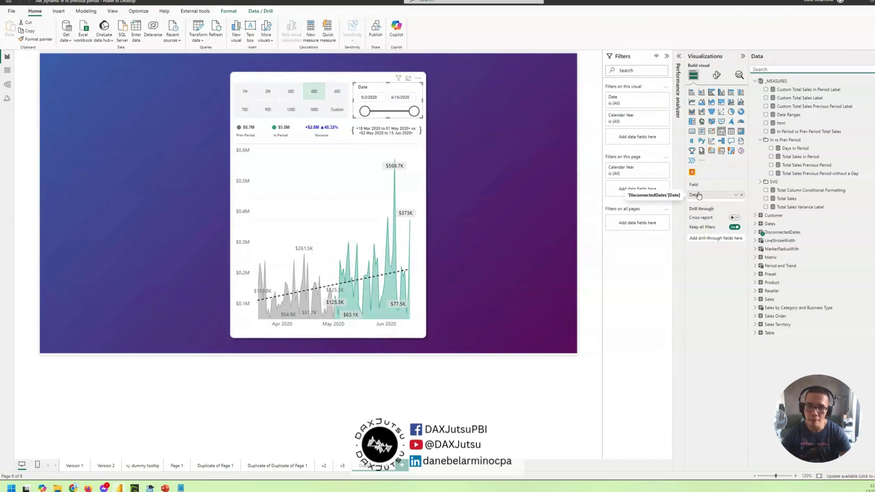
{"action": "type", "text": "dates"}
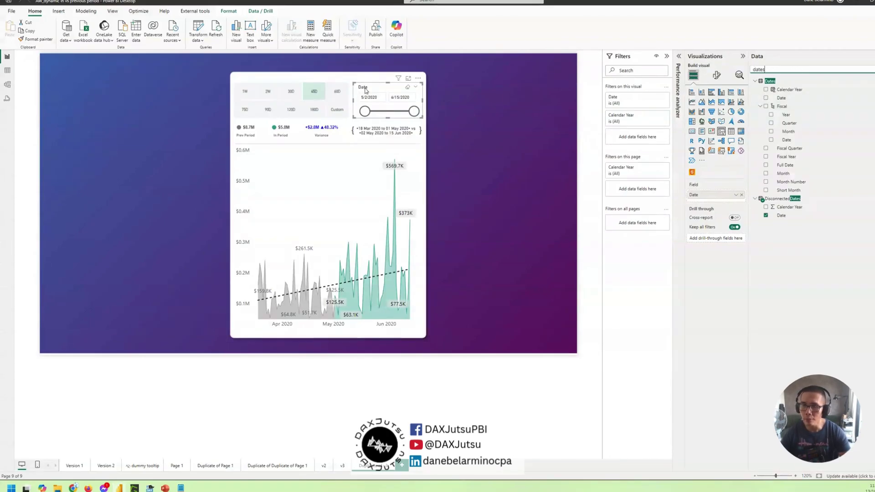
{"action": "left_click", "coordinate": [462, 168]}
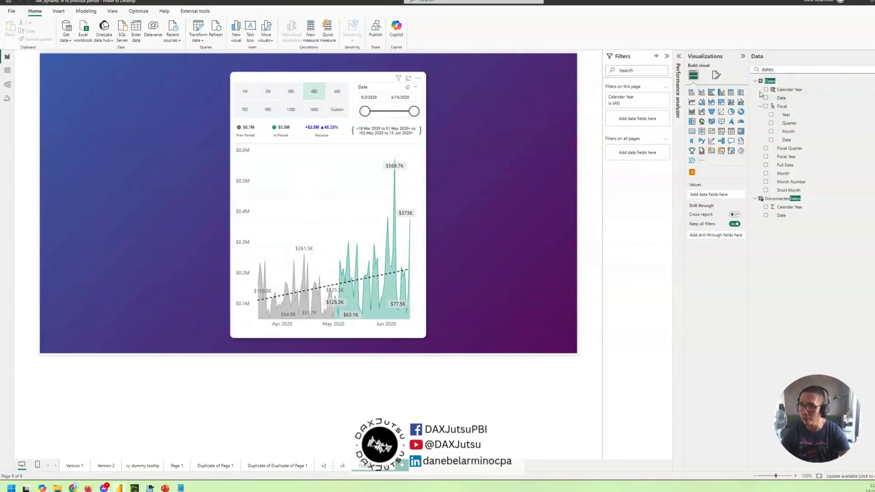
- Try adding DisconnectedDates Date to the slicer, then remove and undo back to one Date field
{"action": "left_click_drag", "start_coordinate": [782, 215], "coordinate": [726, 202]}
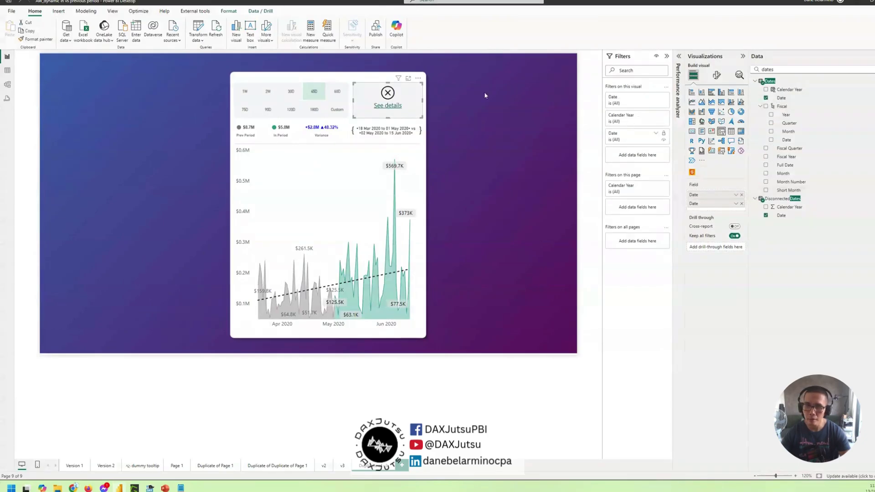
{"action": "left_click", "coordinate": [741, 204]}
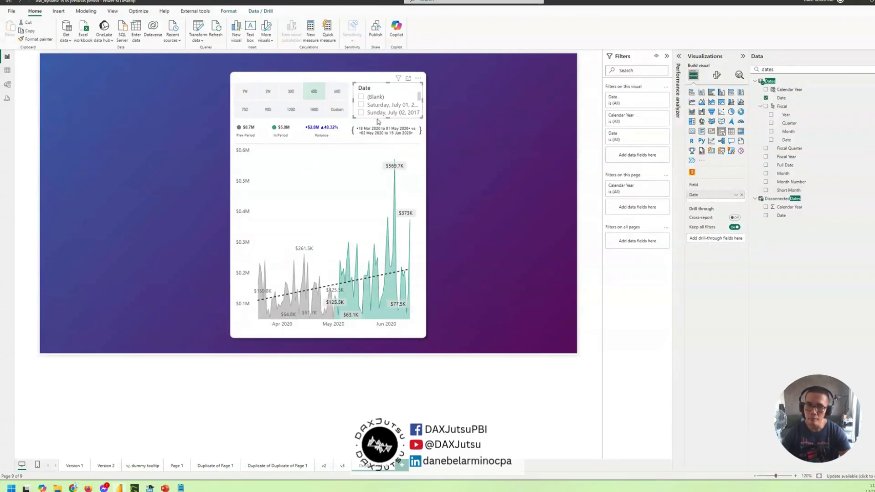
{"action": "left_click", "coordinate": [517, 174]}
{"action": "key", "text": "ctrl+z"}
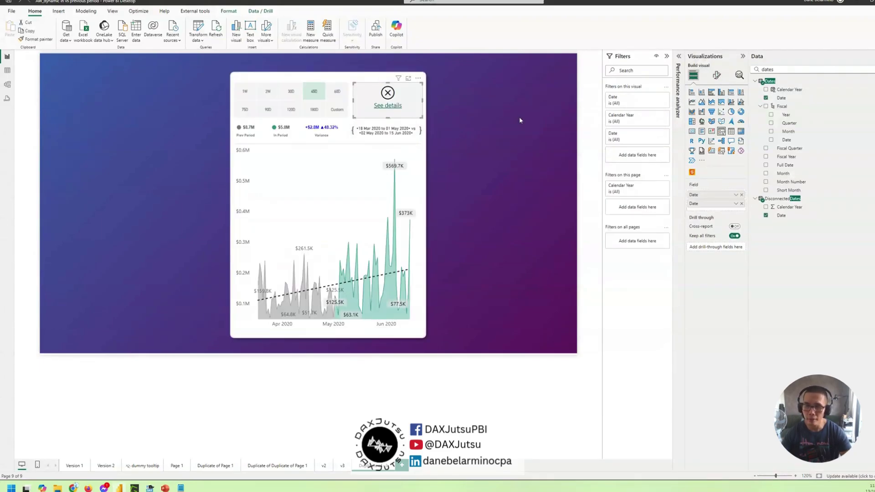
{"action": "key", "text": "ctrl+z"}
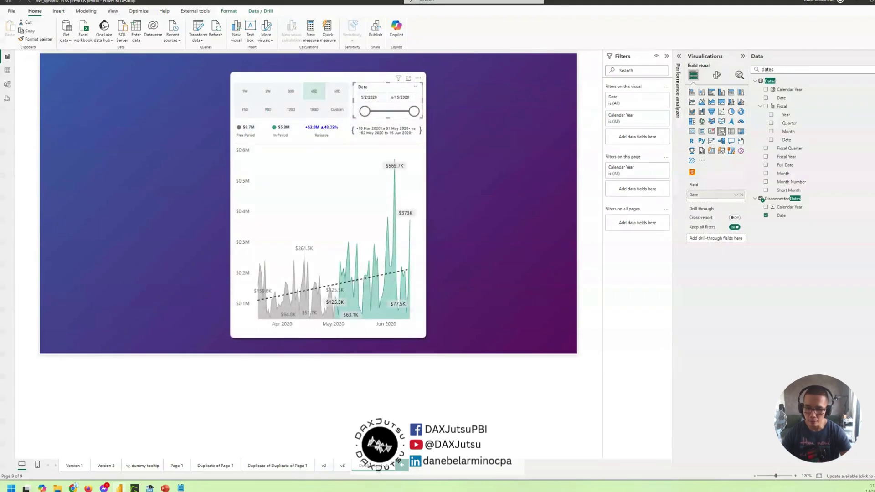
- Duplicate the page and replace the new page's slicer field with Dates[Date]
{"action": "key", "text": "ctrl+z"}
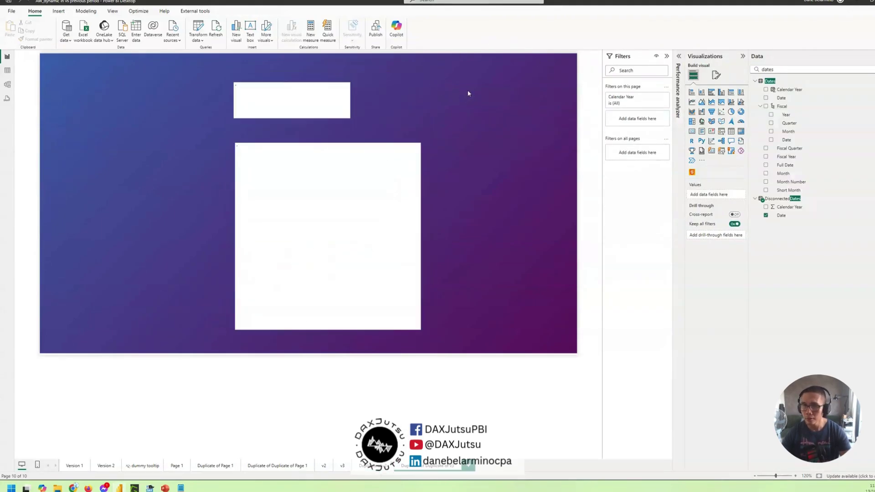
{"action": "left_click", "coordinate": [395, 94]}
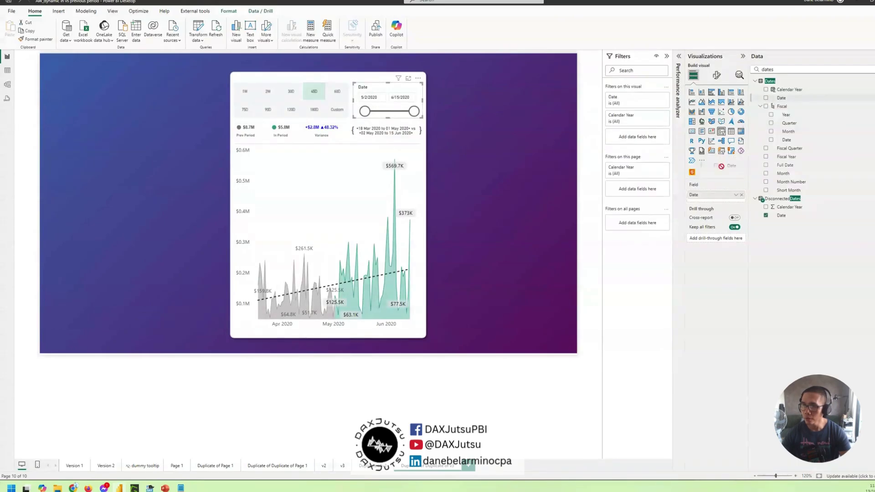
{"action": "left_click_drag", "start_coordinate": [717, 196], "coordinate": [756, 197]}
{"action": "left_click", "coordinate": [766, 98]}
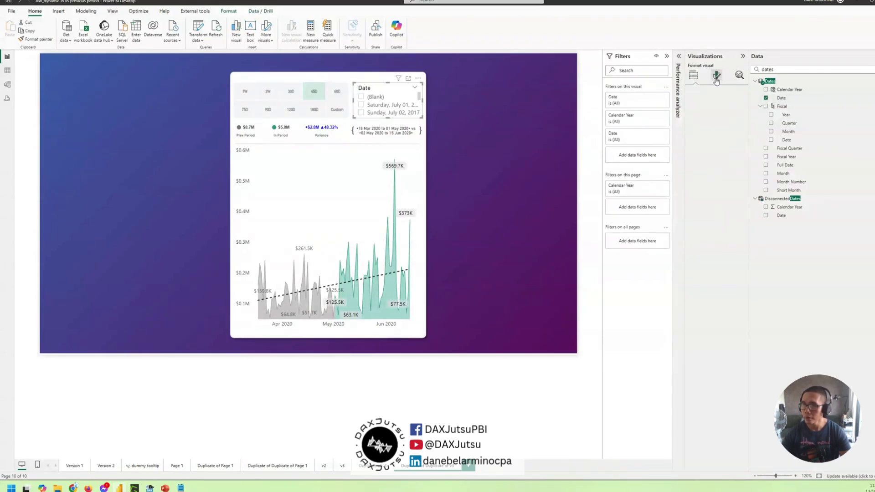
- Set the slicer's Style to Between under Format visual > Slicer settings
{"action": "left_click", "coordinate": [716, 75]}
{"action": "left_click", "coordinate": [716, 107]}
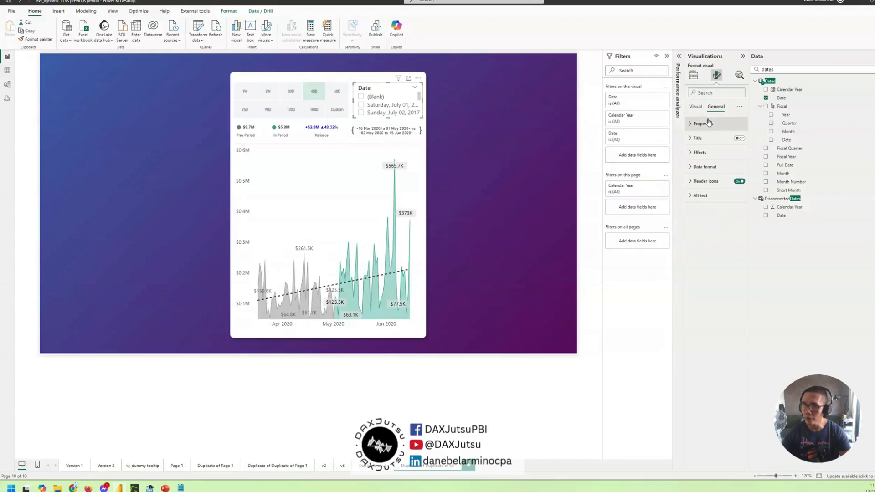
{"action": "left_click", "coordinate": [703, 124]}
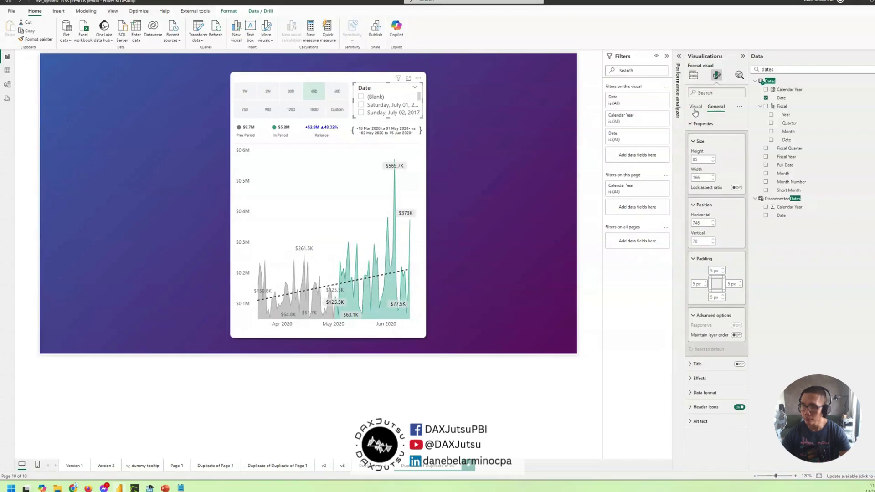
{"action": "left_click", "coordinate": [696, 108]}
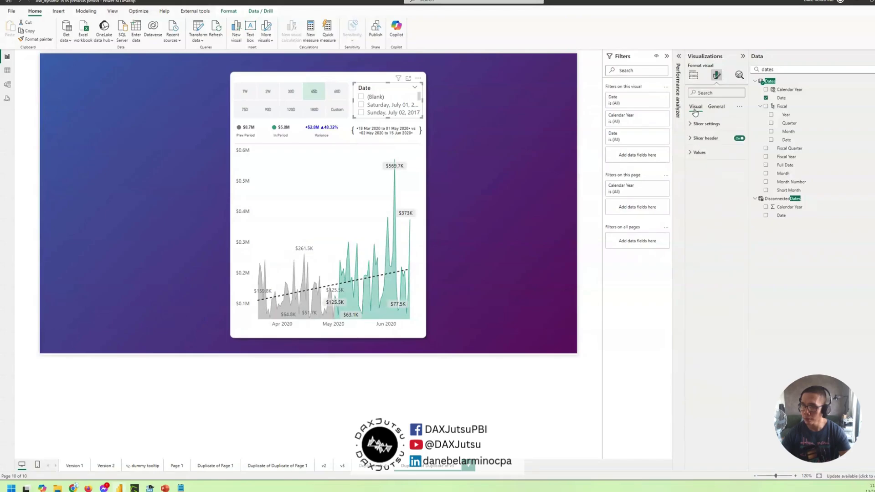
{"action": "left_click", "coordinate": [699, 139]}
{"action": "left_click", "coordinate": [710, 124]}
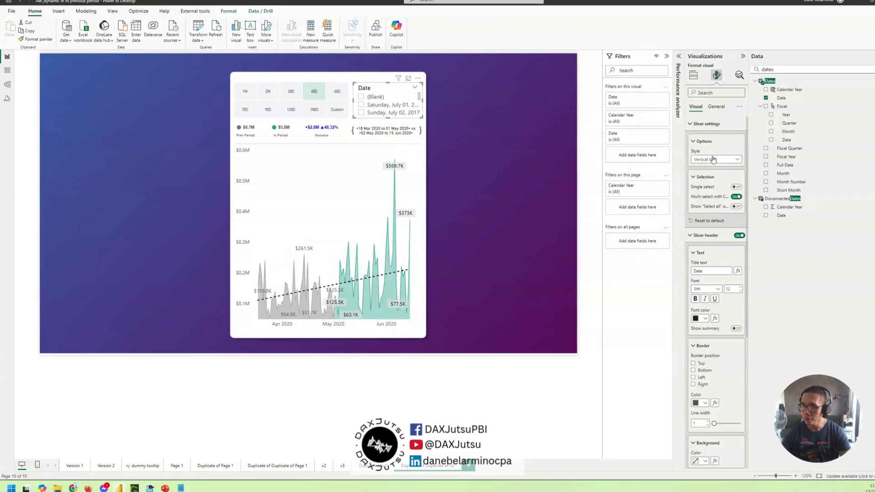
{"action": "left_click", "coordinate": [714, 159]}
{"action": "left_click", "coordinate": [712, 189]}
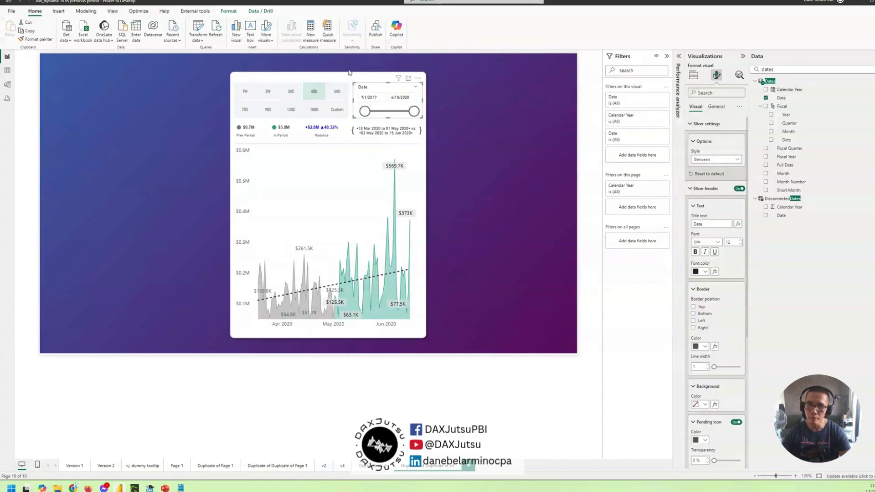
- Drag the slicer's start handle so the range begins at 2/29/2020
{"action": "left_click_drag", "start_coordinate": [365, 112], "coordinate": [407, 114]}
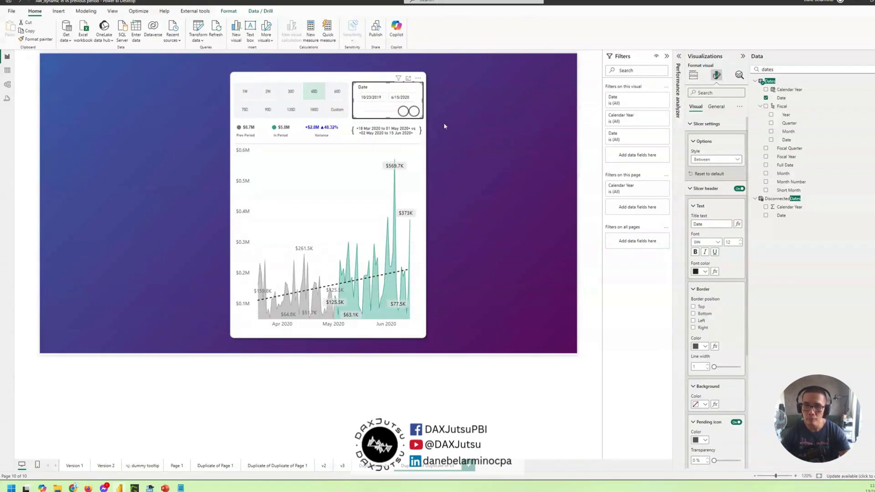
{"action": "mouse_move", "coordinate": [403, 112]}
{"action": "left_mouse_down"}
{"action": "mouse_move", "coordinate": [351, 112]}
{"action": "mouse_move", "coordinate": [415, 112]}
{"action": "left_mouse_up"}
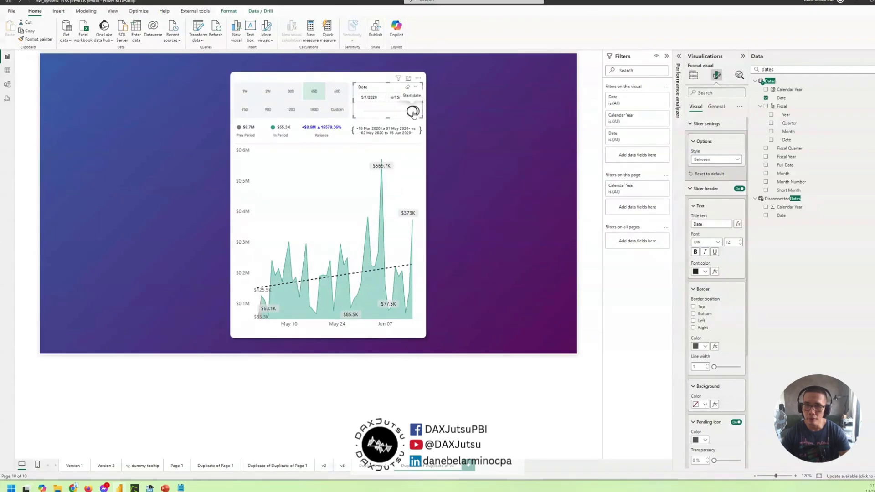
{"action": "left_click_drag", "start_coordinate": [414, 113], "coordinate": [409, 113]}
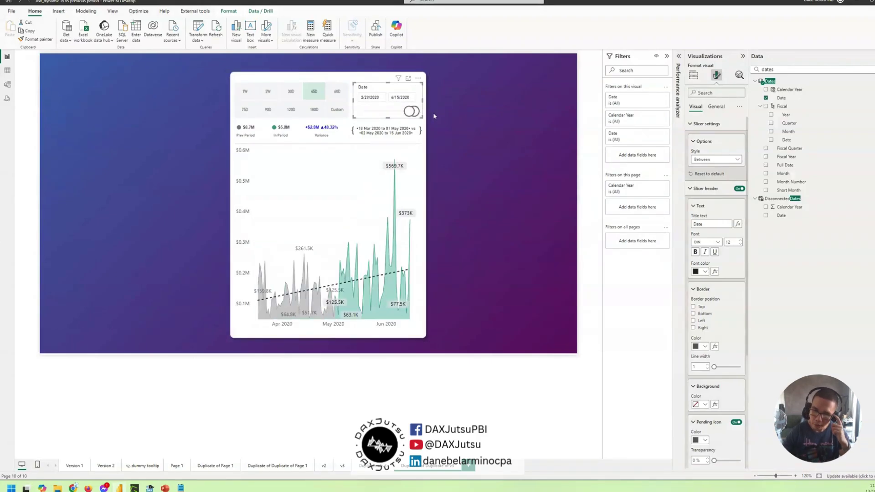
- Change the Date slicer's end date from 6/15/2020 to 6/1/2020
{"action": "left_click", "coordinate": [401, 98]}
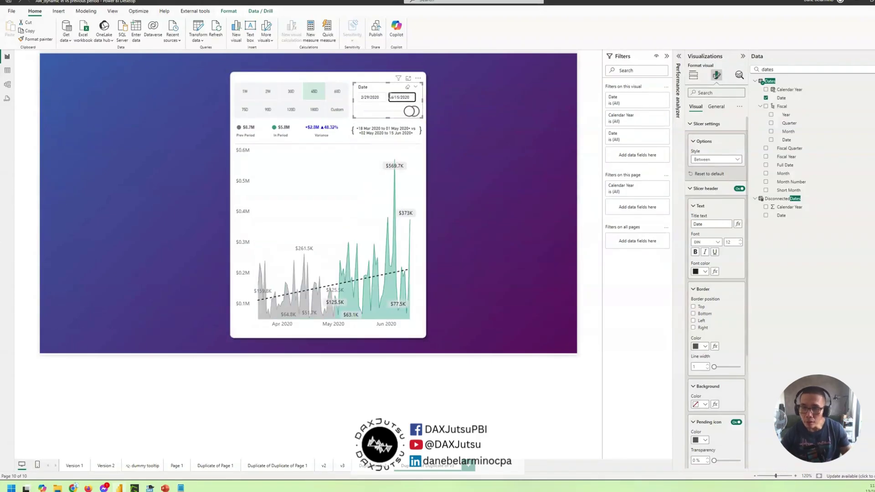
{"action": "left_click", "coordinate": [401, 99]}
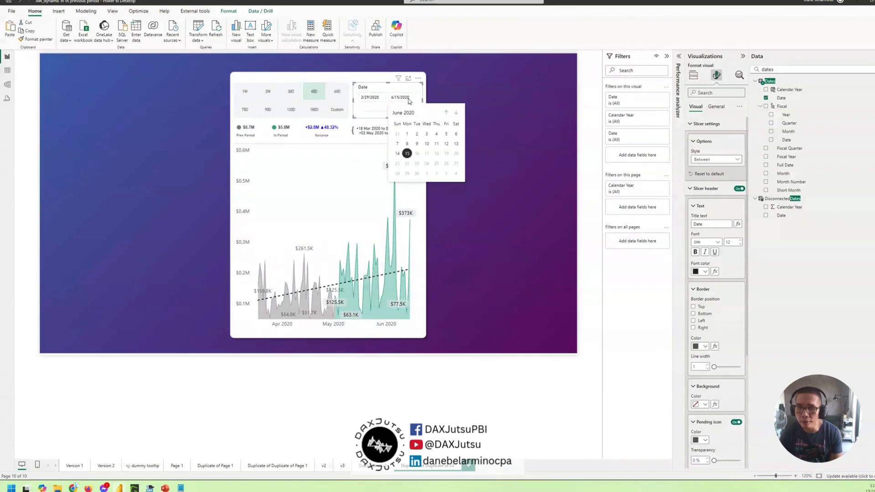
{"action": "key", "text": "ctrl+a"}
{"action": "key", "text": "BackSpace"}
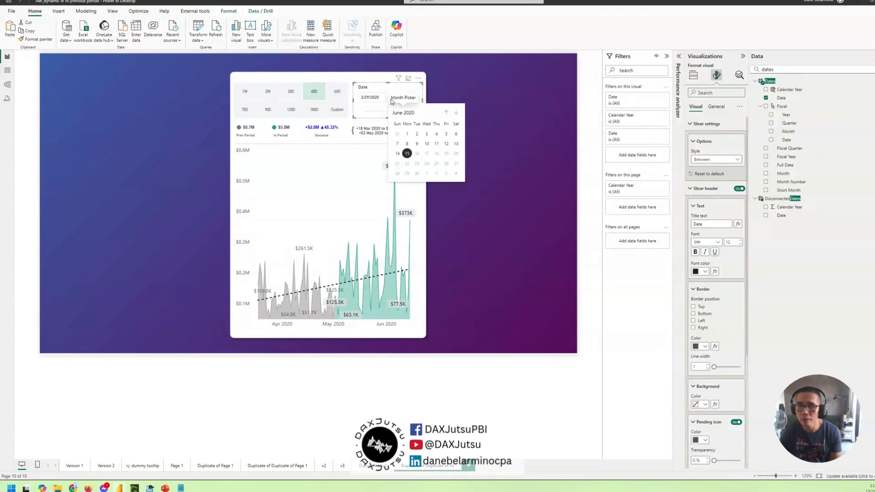
{"action": "left_click", "coordinate": [336, 110]}
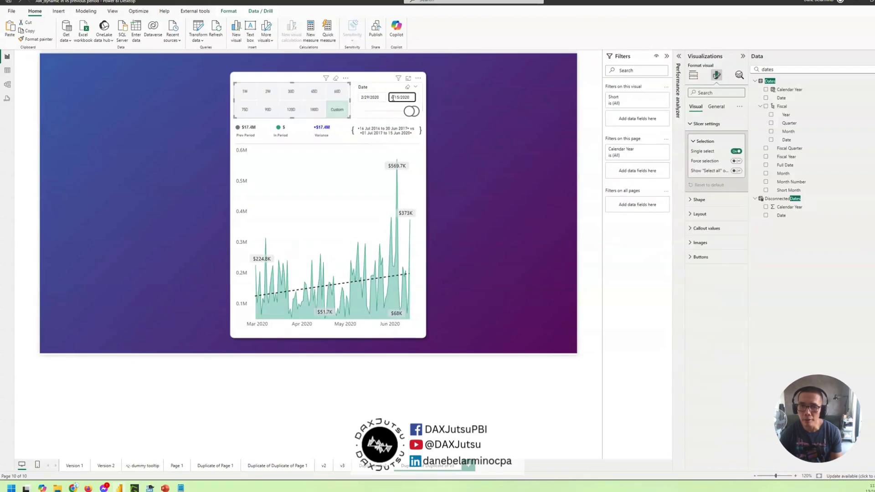
{"action": "left_click", "coordinate": [392, 97]}
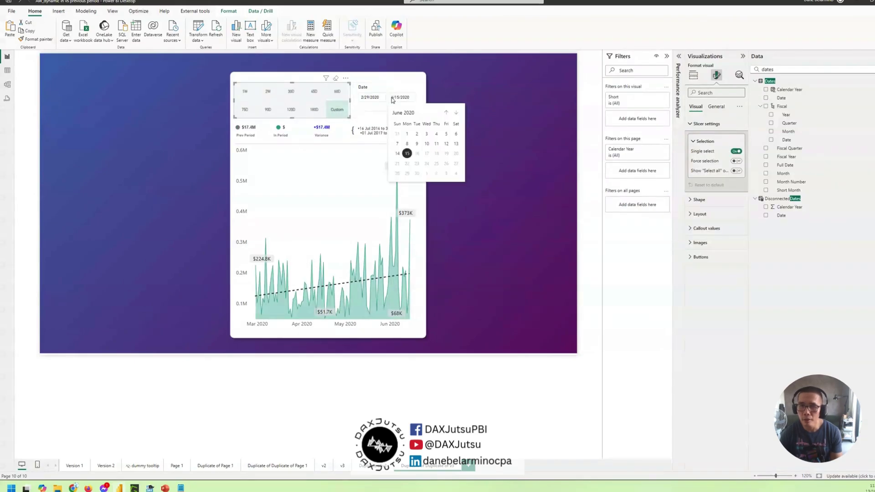
{"action": "left_click", "coordinate": [249, 95]}
{"action": "left_click", "coordinate": [403, 97]}
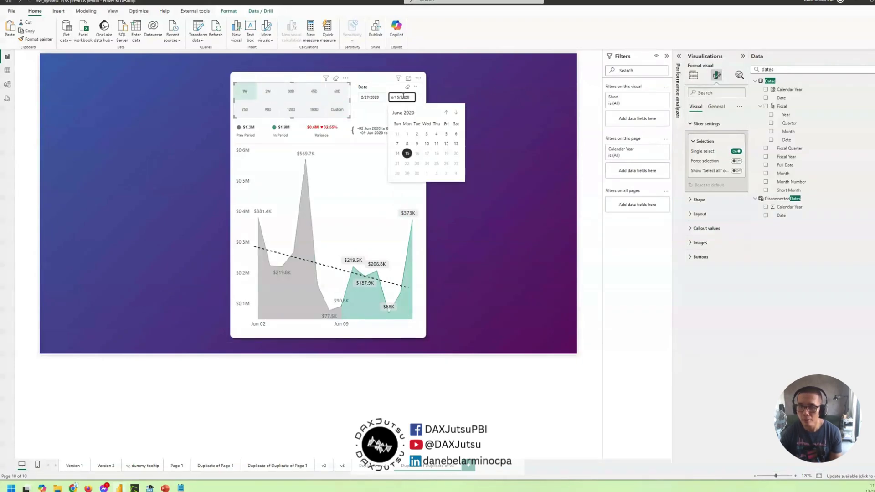
{"action": "left_click", "coordinate": [403, 97]}
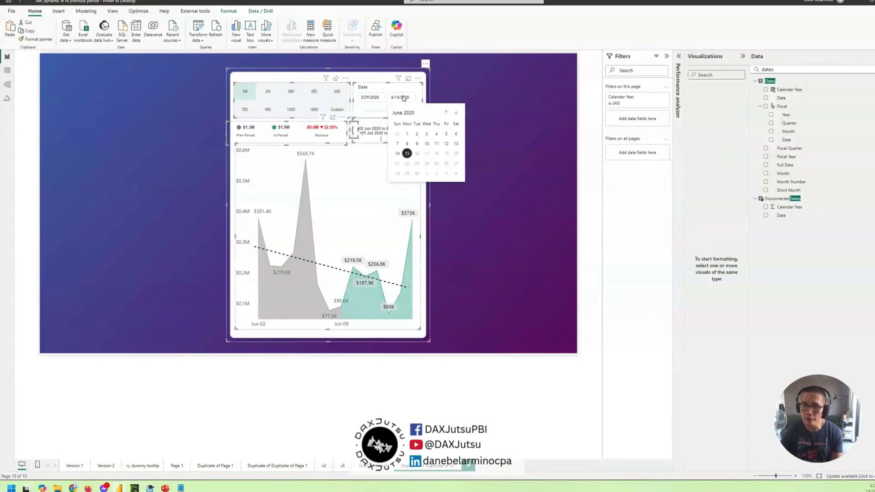
{"action": "left_click", "coordinate": [407, 138]}
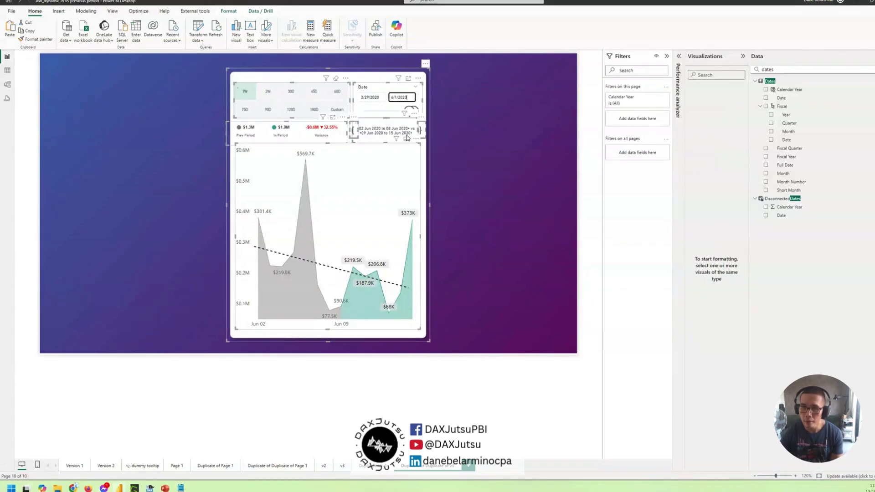
- Browse the start- and end-date calendars, then open the Date slicer in focus mode
{"action": "left_click", "coordinate": [402, 98]}
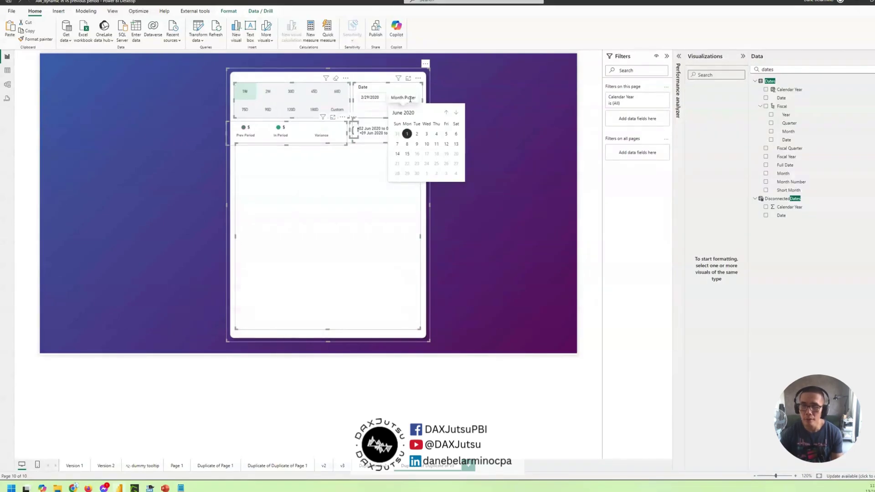
{"action": "left_click", "coordinate": [365, 98]}
{"action": "left_click", "coordinate": [426, 113]}
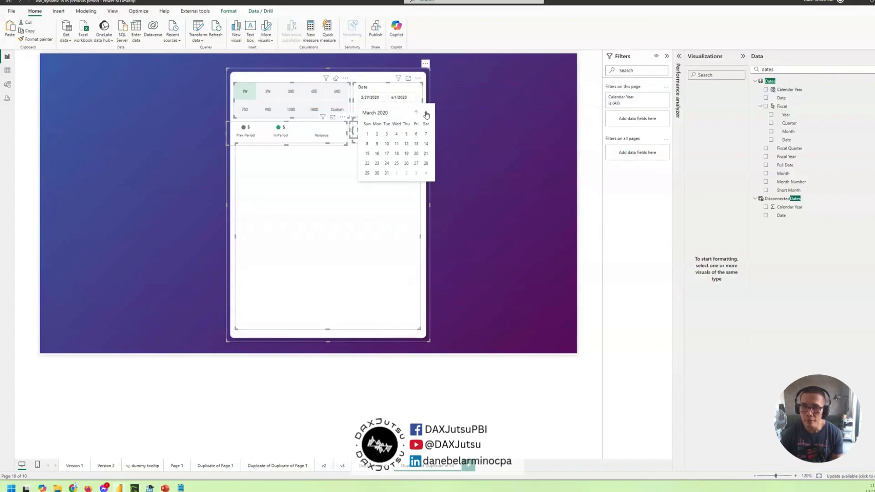
{"action": "left_click", "coordinate": [427, 113]}
{"action": "left_click", "coordinate": [404, 99]}
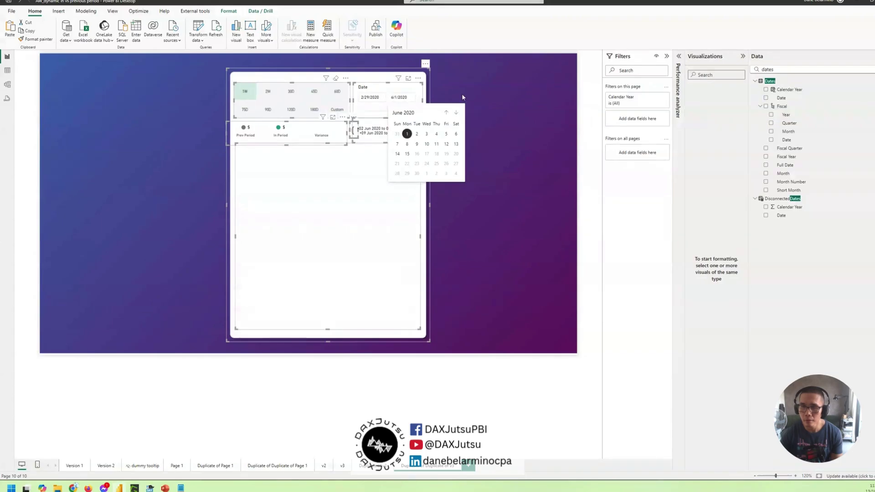
{"action": "left_click", "coordinate": [393, 97]}
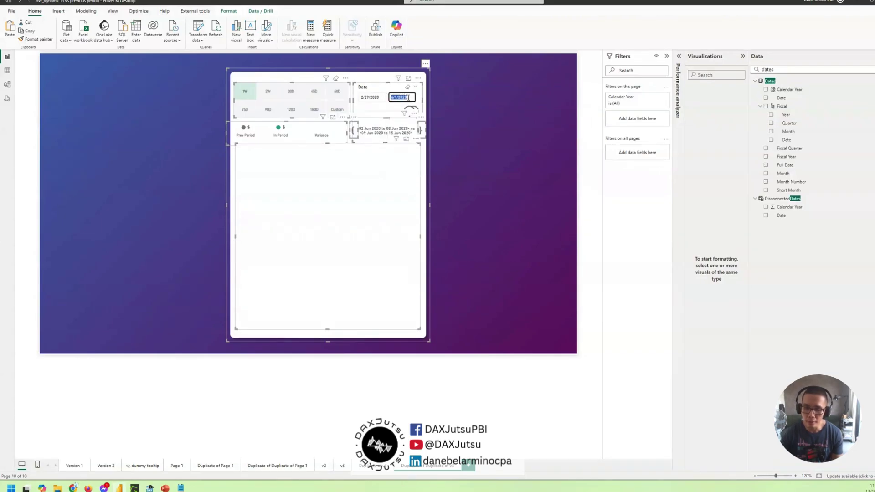
{"action": "left_click", "coordinate": [409, 98]}
{"action": "left_click", "coordinate": [366, 99]}
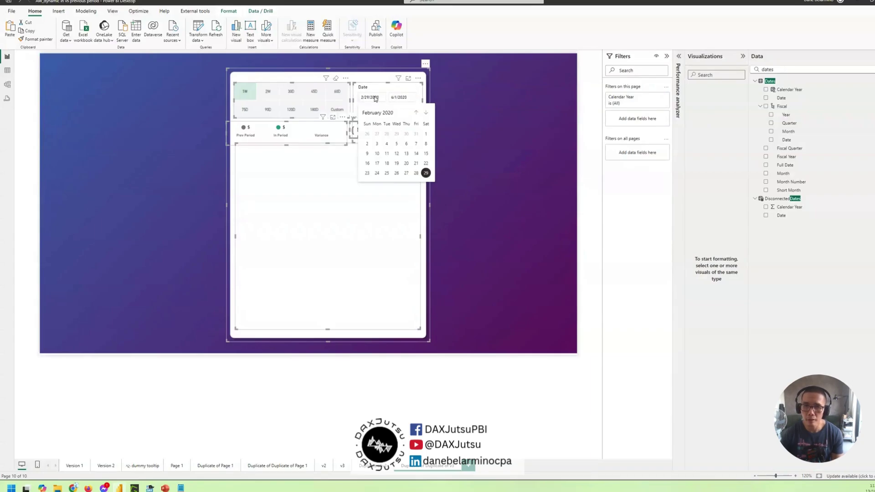
{"action": "left_click", "coordinate": [408, 78]}
- In the focused slicer, set the end date to June 15, 2020
{"action": "left_click", "coordinate": [59, 89]}
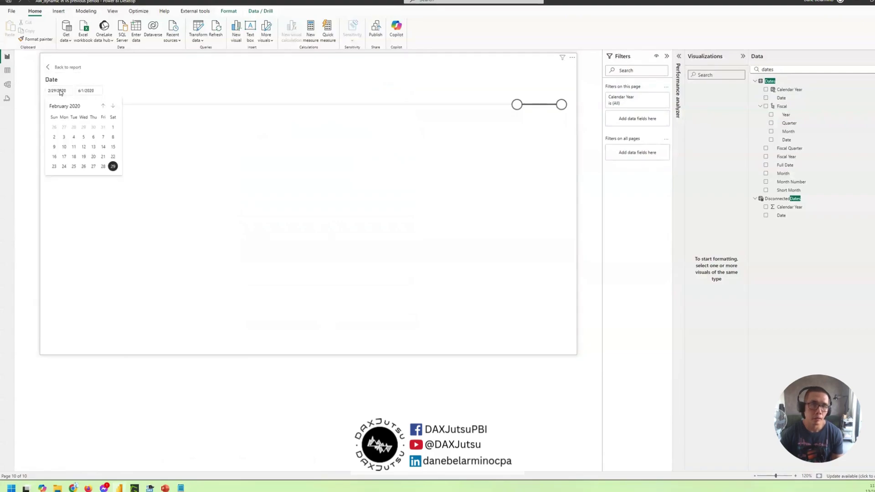
{"action": "left_click", "coordinate": [82, 92]}
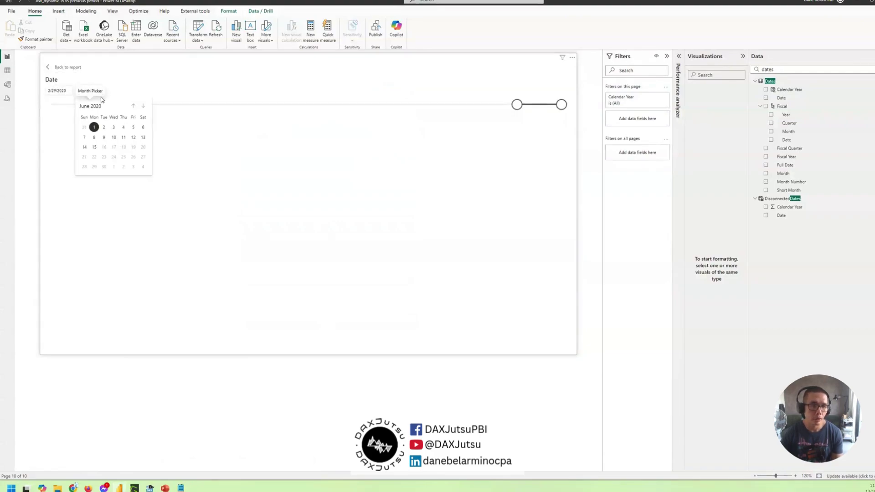
{"action": "left_click", "coordinate": [62, 93]}
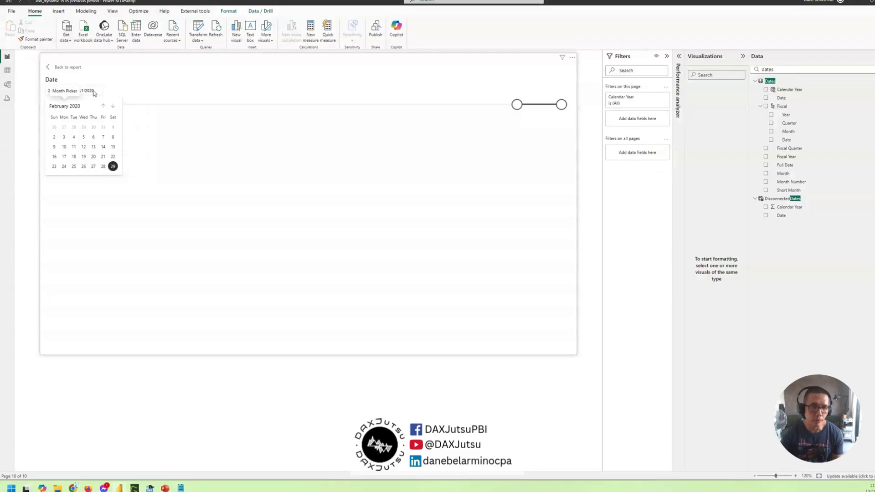
{"action": "left_click", "coordinate": [91, 92]}
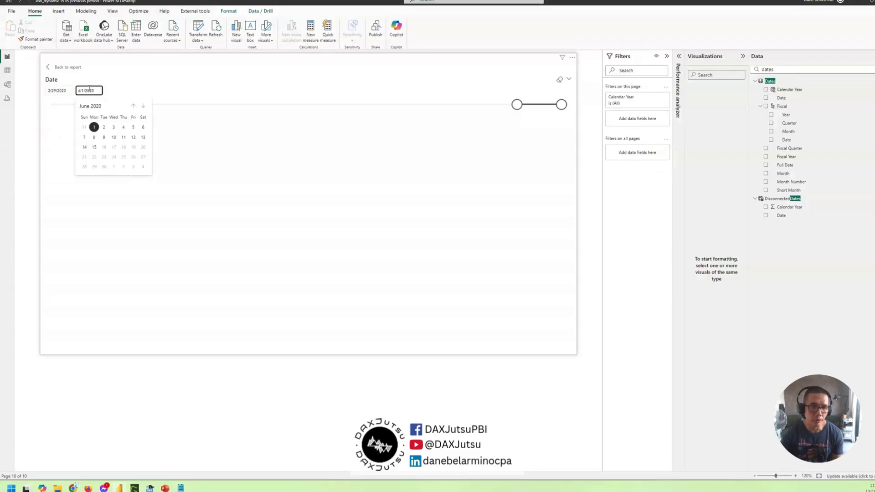
{"action": "left_click", "coordinate": [94, 146]}
- Set the start date to June 15, 2020 and go back to the report page
{"action": "left_click", "coordinate": [59, 93]}
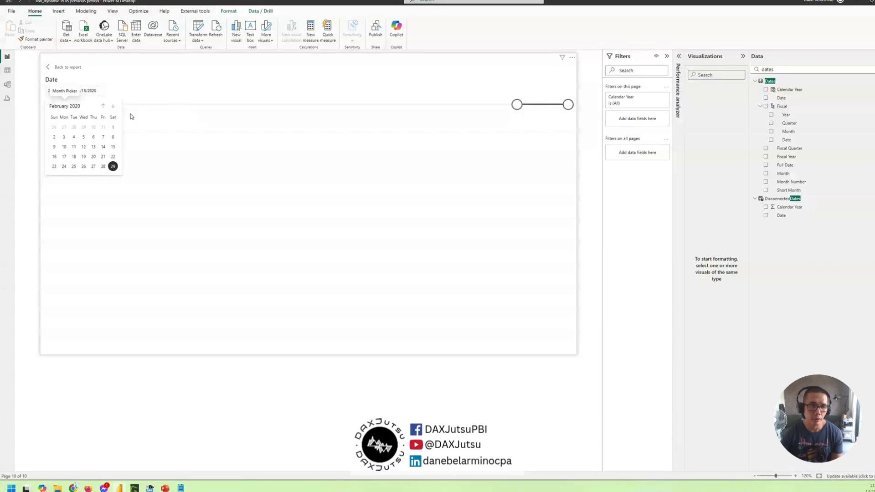
{"action": "left_click", "coordinate": [114, 106]}
{"action": "left_click", "coordinate": [115, 106]}
{"action": "left_click", "coordinate": [115, 107]}
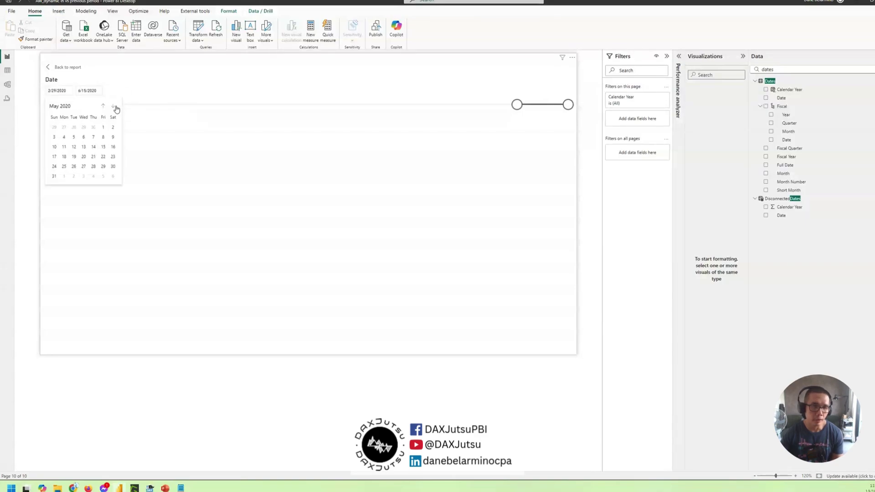
{"action": "left_click", "coordinate": [114, 107]}
{"action": "left_click", "coordinate": [102, 106]}
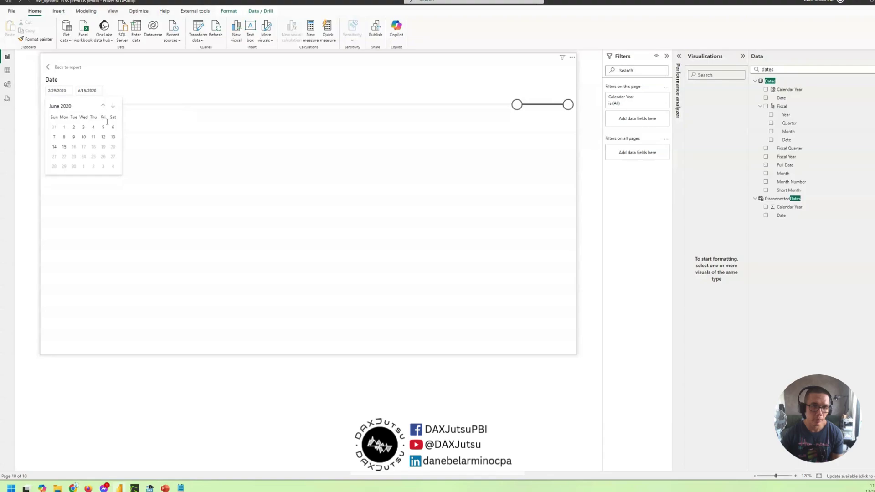
{"action": "left_click", "coordinate": [64, 147]}
{"action": "left_click", "coordinate": [54, 67]}
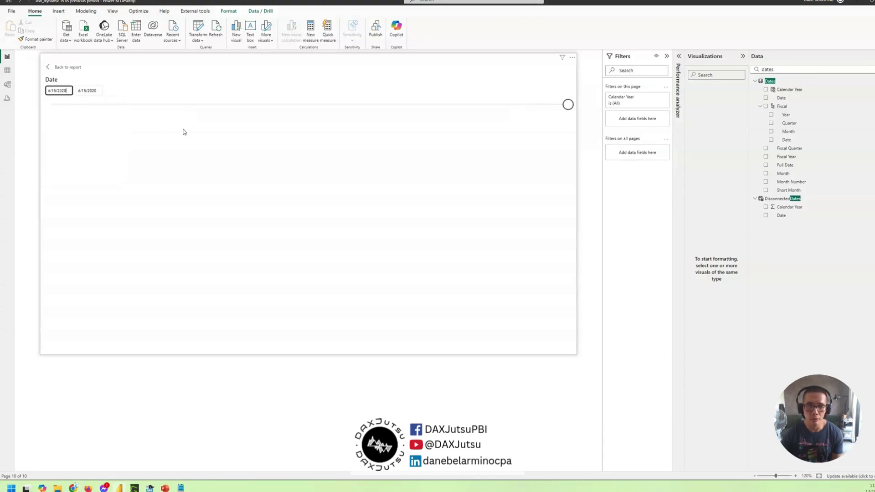
{"action": "left_click", "coordinate": [514, 231]}
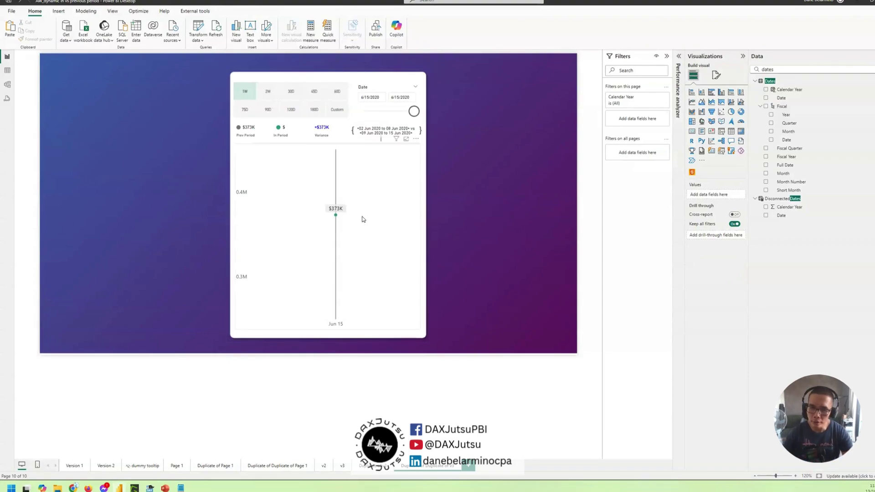
- Check the Jun 15 point's tooltip and the Date slicer's field, then return to page 9
{"action": "mouse_move", "coordinate": [335, 218]}
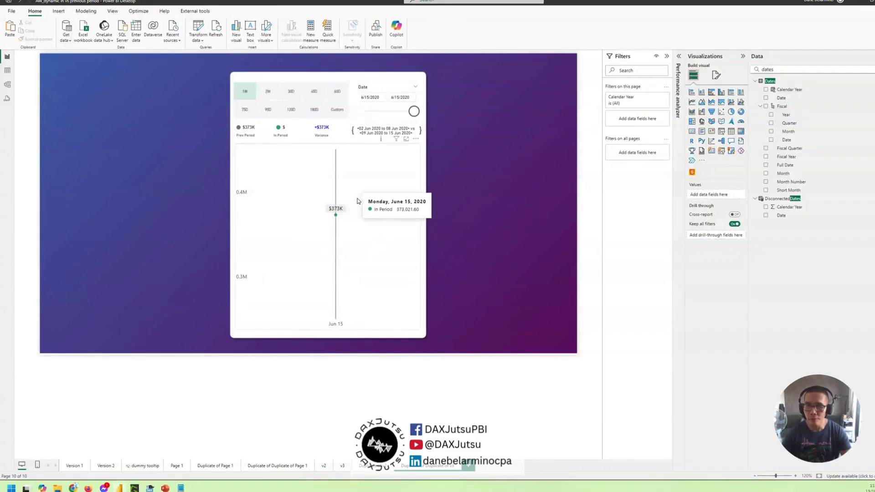
{"action": "left_click", "coordinate": [397, 106]}
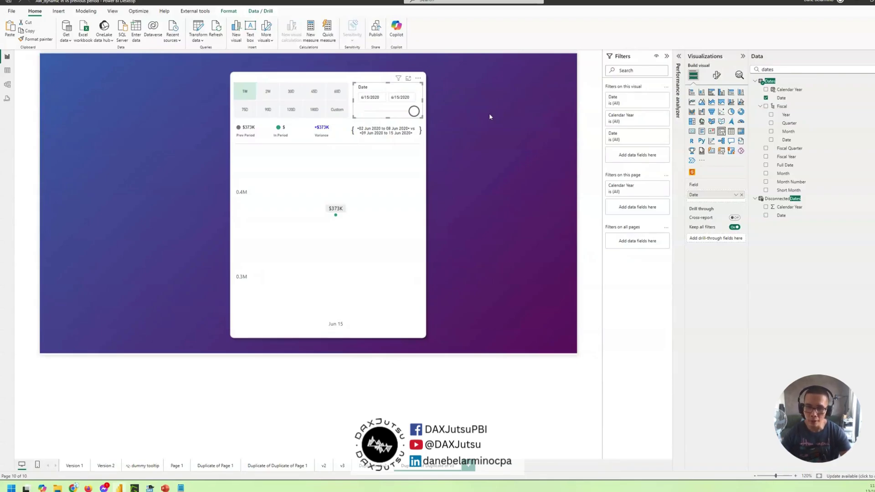
{"action": "left_click", "coordinate": [503, 156]}
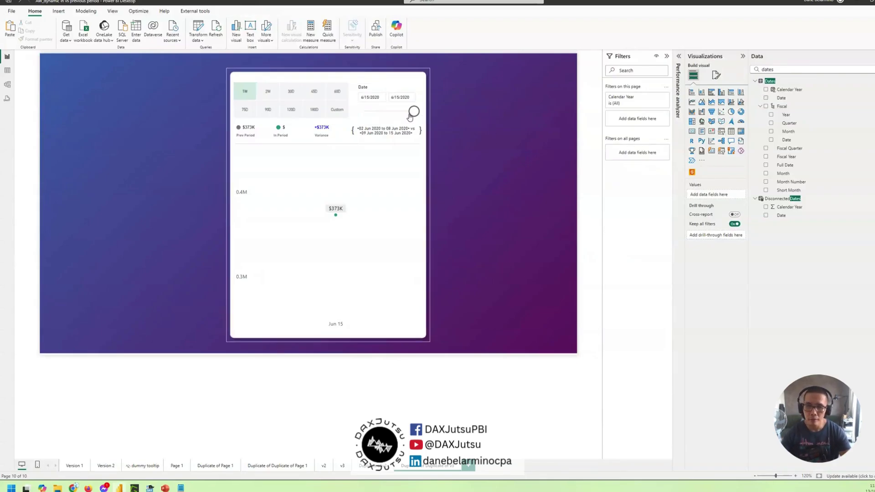
{"action": "left_click", "coordinate": [372, 88]}
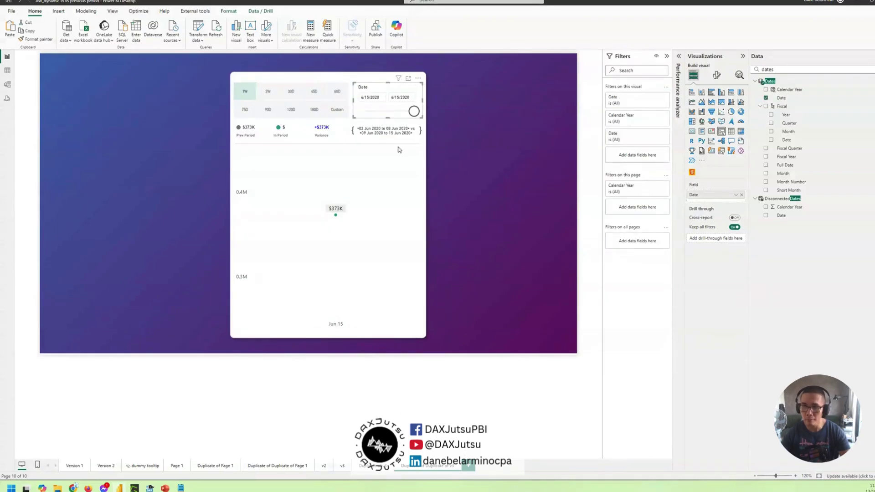
{"action": "key", "text": "ctrl+Page_Up"}
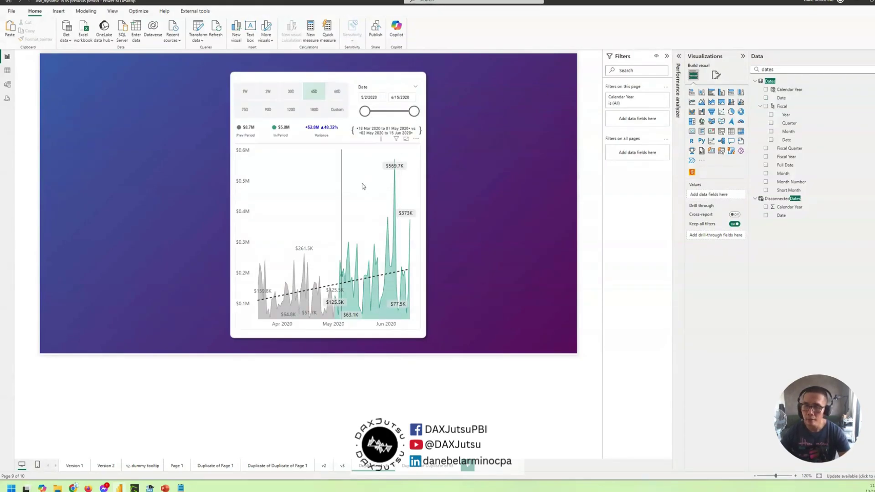
- Delete 'dates' from the Data pane search and deselect the comparison chart
{"action": "double_click", "coordinate": [768, 70]}
{"action": "key", "text": "BackSpace"}
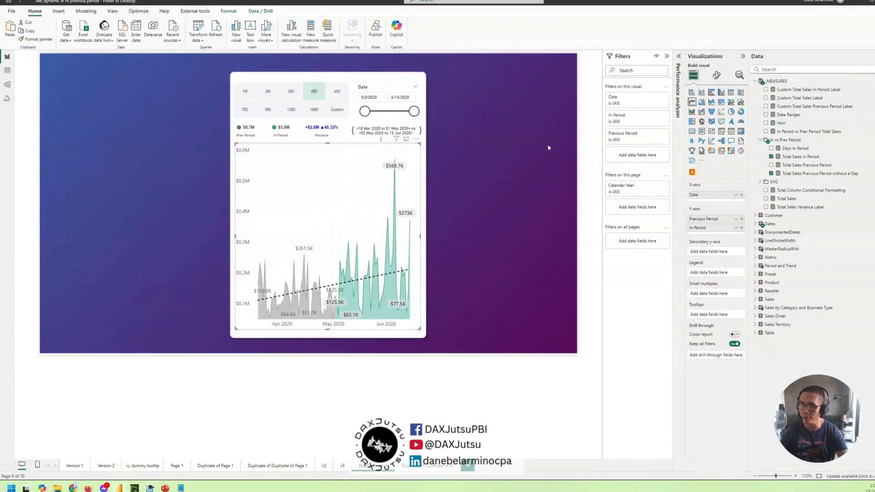
{"action": "key", "text": "Escape"}
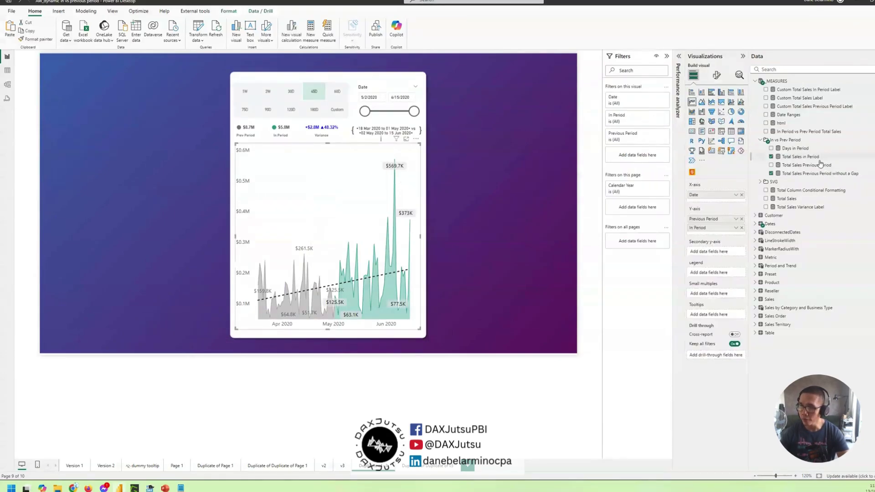
- Show Total Sales in Period's full DAX, highlighting [Total Sales], KEEPFILTERS, VALUES(DisconnectedDates[Date]) and Dates[Date]
{"action": "left_click", "coordinate": [801, 156]}
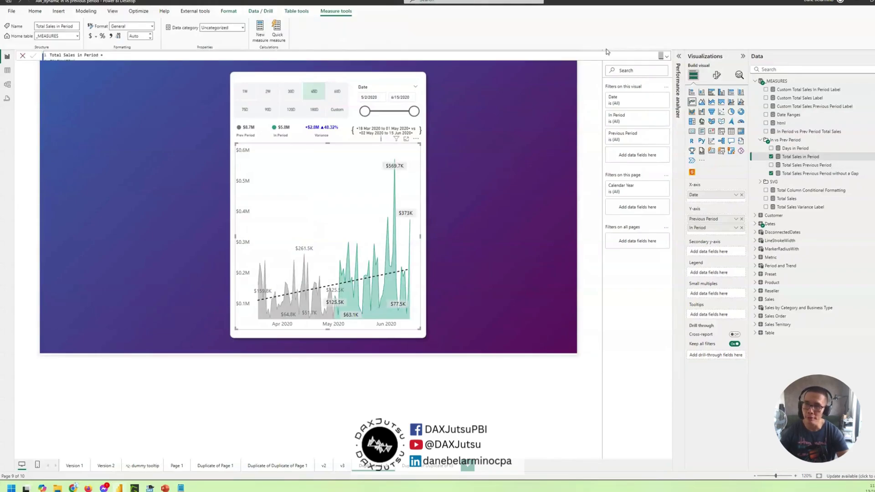
{"action": "left_click", "coordinate": [667, 56]}
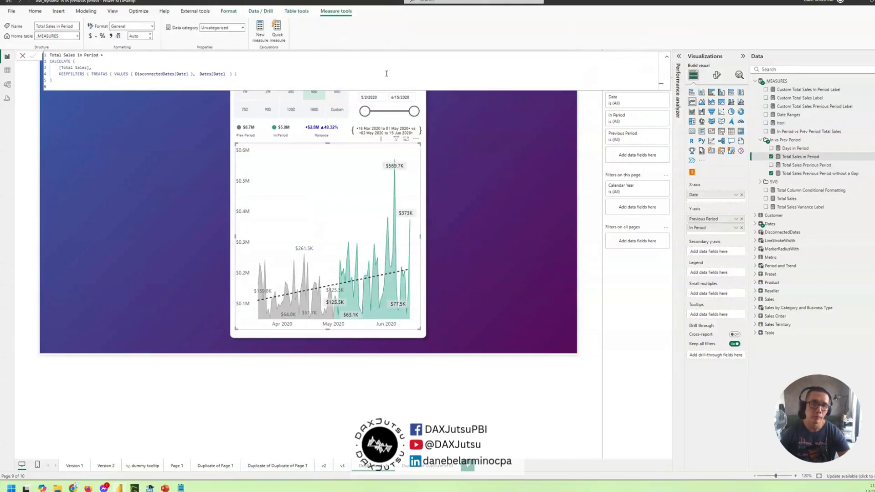
{"action": "scroll", "coordinate": [386, 74], "scroll_direction": "up", "scroll_amount": 3, "text": "ctrl"}
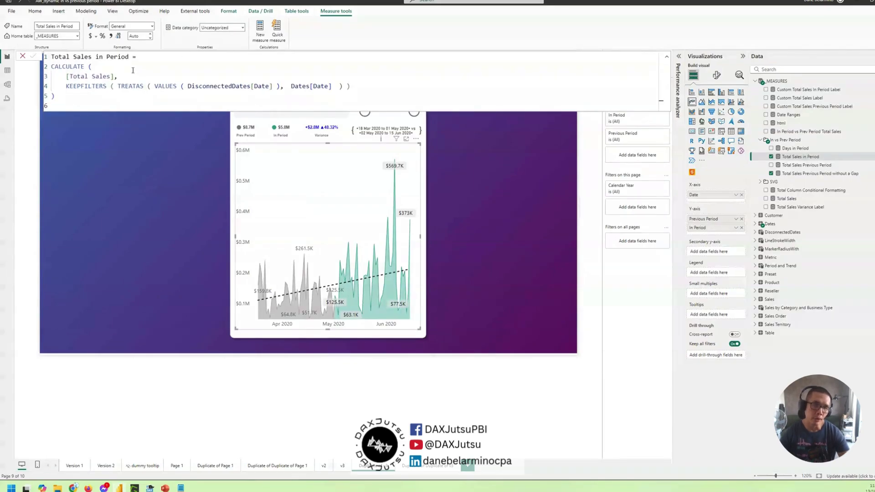
{"action": "left_click_drag", "start_coordinate": [68, 76], "coordinate": [119, 76]}
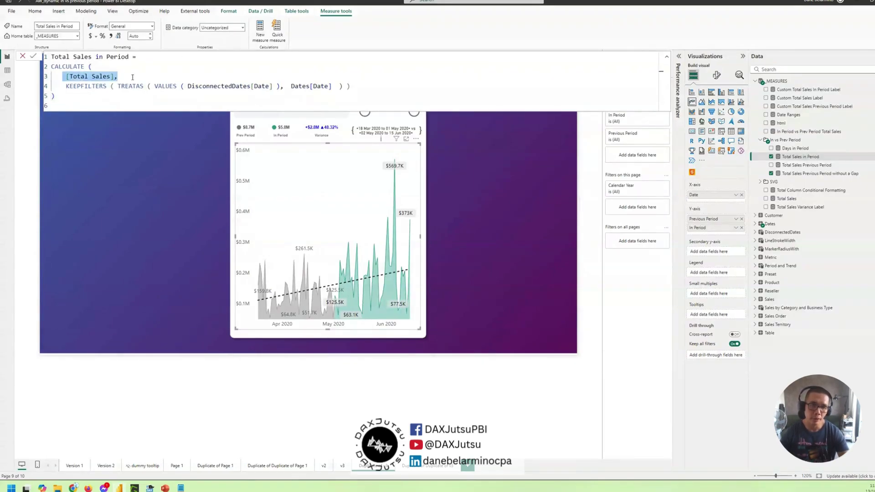
{"action": "left_click", "coordinate": [180, 72]}
{"action": "left_click_drag", "start_coordinate": [66, 88], "coordinate": [283, 86]}
{"action": "left_click", "coordinate": [118, 86]}
{"action": "left_click", "coordinate": [160, 86]}
{"action": "left_click_drag", "start_coordinate": [155, 87], "coordinate": [279, 87]}
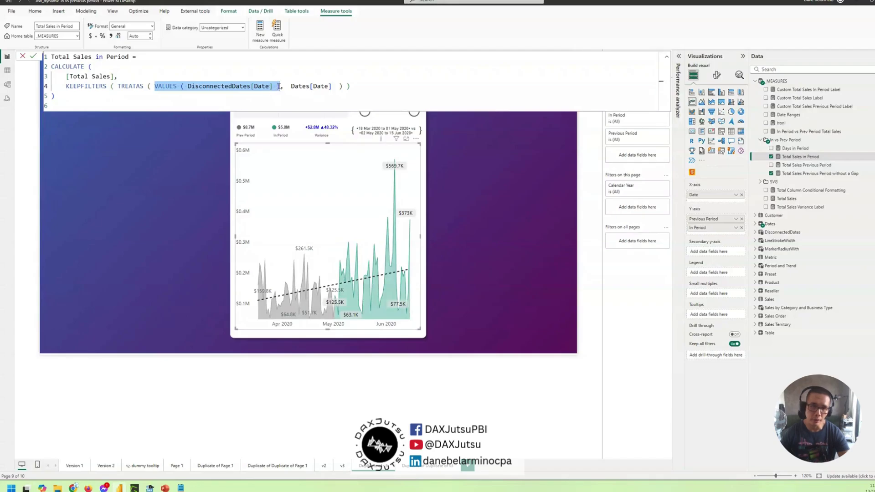
{"action": "left_click", "coordinate": [279, 87]}
{"action": "left_click_drag", "start_coordinate": [290, 86], "coordinate": [335, 86]}
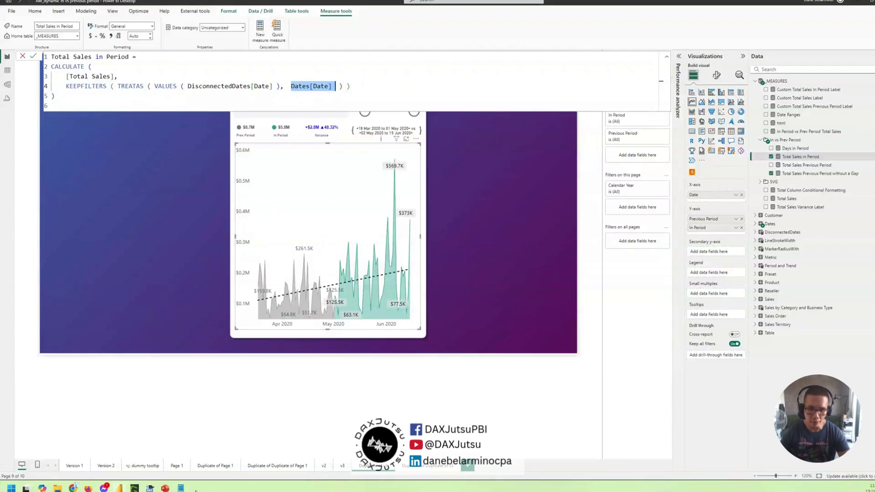
- Bring up the Notepad notes holding the alternative Dates[Date] IN VALUES formula
{"action": "left_click", "coordinate": [181, 488]}
{"action": "left_click_drag", "start_coordinate": [664, 240], "coordinate": [543, 112]}
{"action": "scroll", "coordinate": [440, 187], "scroll_direction": "up", "scroll_amount": 3}
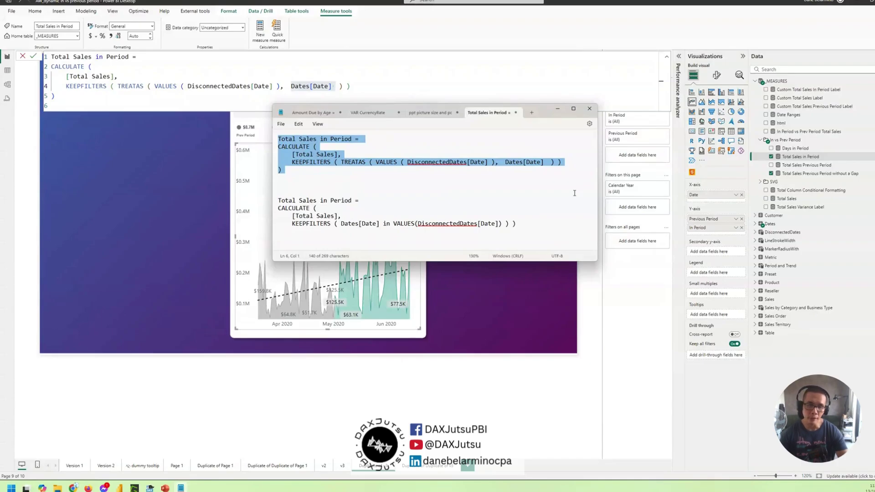
- Review the Notepad TREATAS formula for Total Sales in Period at 170%, then highlight KEEPFILTERS in Power BI
{"action": "left_click", "coordinate": [523, 193]}
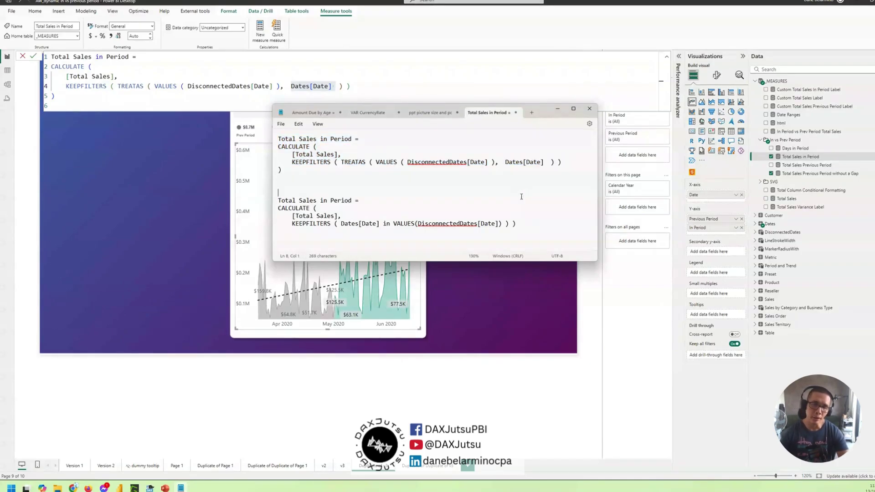
{"action": "left_click_drag", "start_coordinate": [296, 183], "coordinate": [263, 141]}
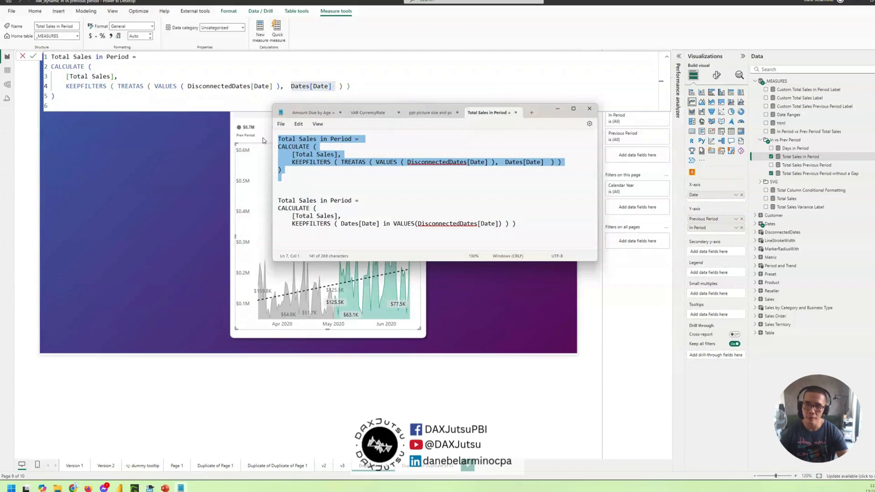
{"action": "scroll", "coordinate": [398, 159], "scroll_direction": "up", "scroll_amount": 4}
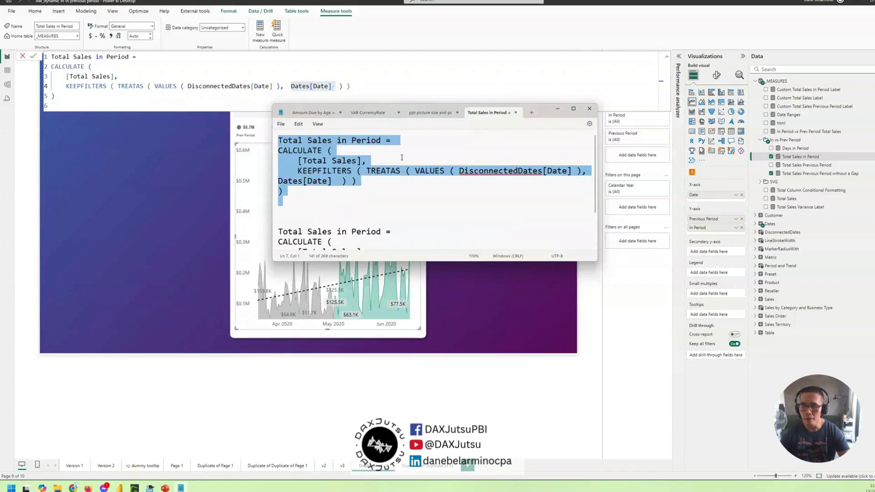
{"action": "left_click", "coordinate": [405, 187]}
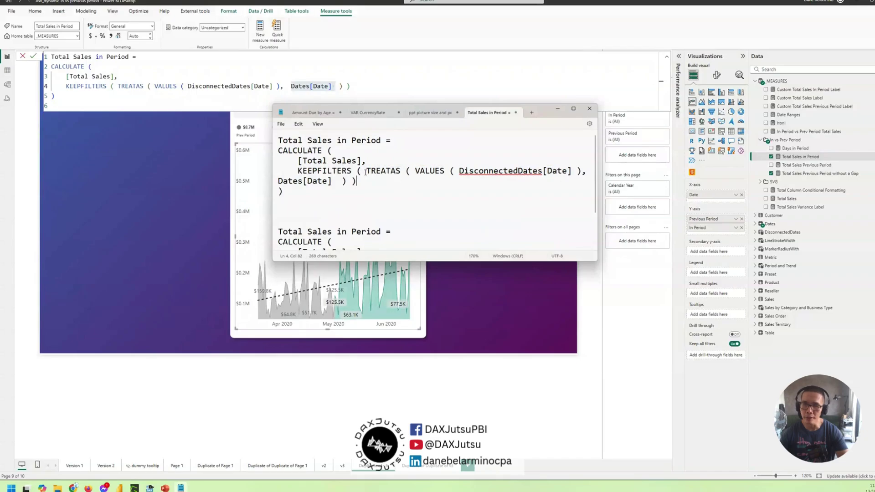
{"action": "left_click_drag", "start_coordinate": [366, 172], "coordinate": [401, 176]}
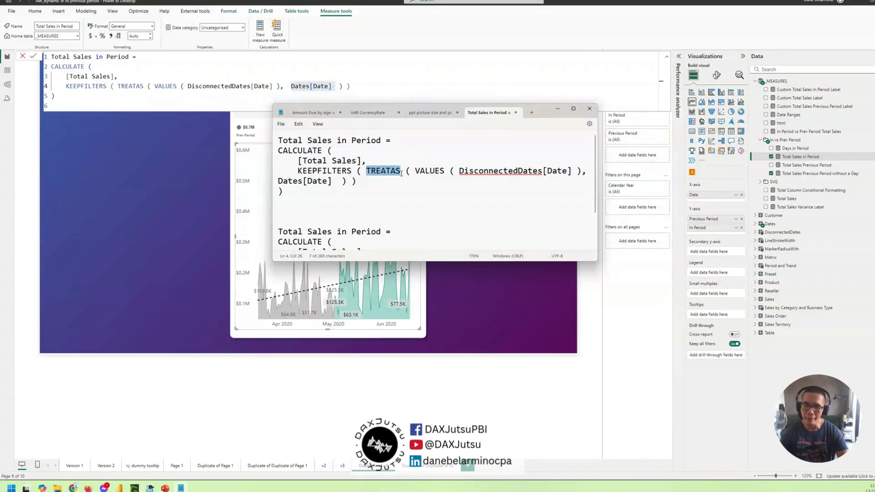
{"action": "left_click", "coordinate": [399, 201]}
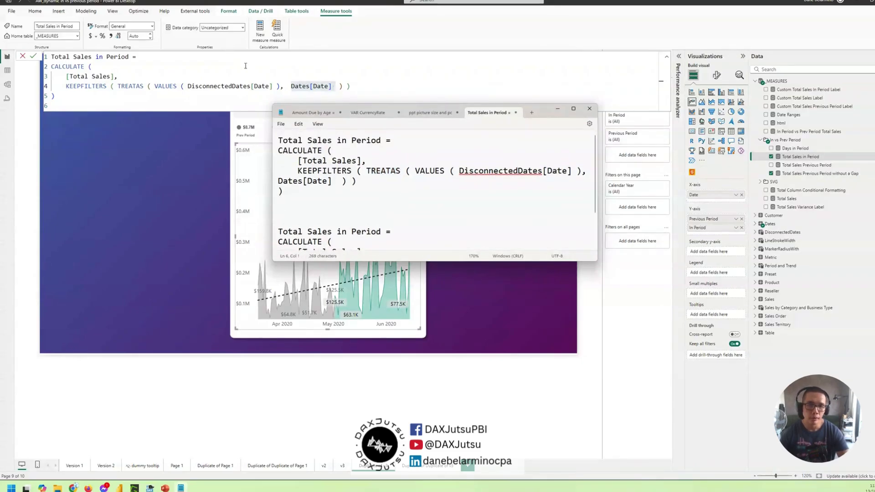
{"action": "left_click", "coordinate": [113, 83]}
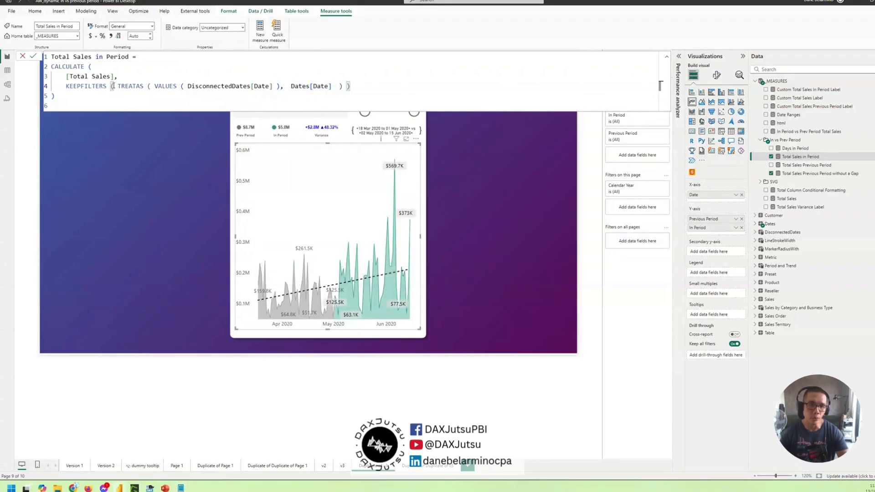
{"action": "left_click_drag", "start_coordinate": [113, 84], "coordinate": [66, 86]}
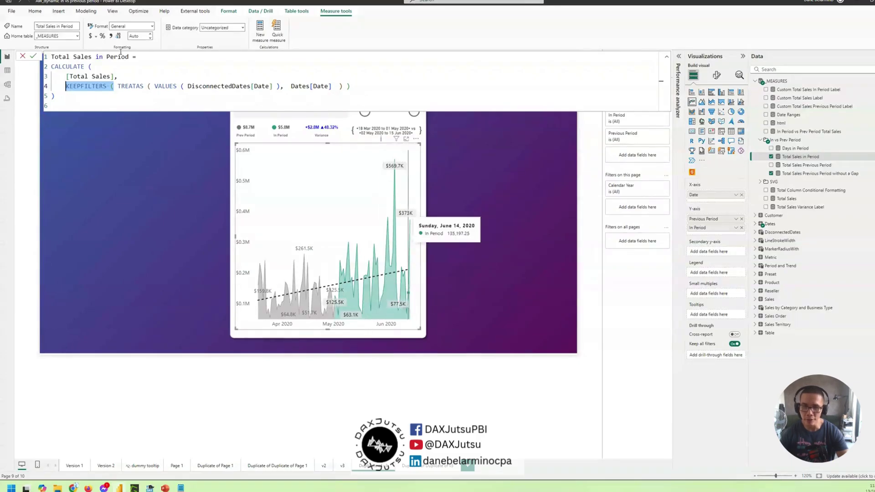
- Delete 'KEEPFILTERS (' and its closing bracket from line 4 of Total Sales in Period
{"action": "left_click_drag", "start_coordinate": [114, 86], "coordinate": [66, 85]}
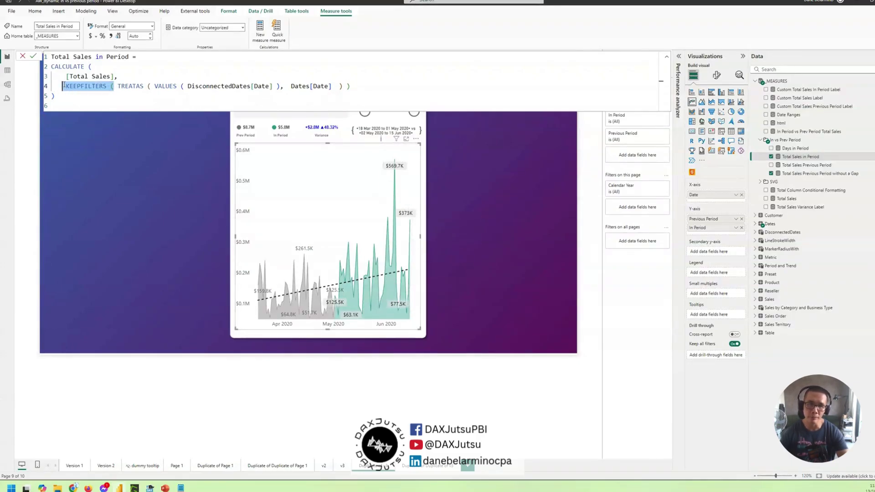
{"action": "key", "text": "BackSpace"}
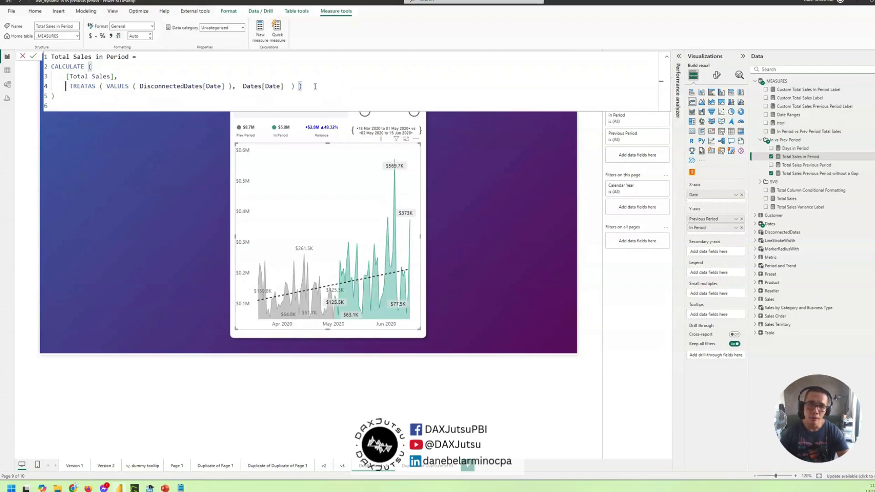
{"action": "key", "text": "BackSpace"}
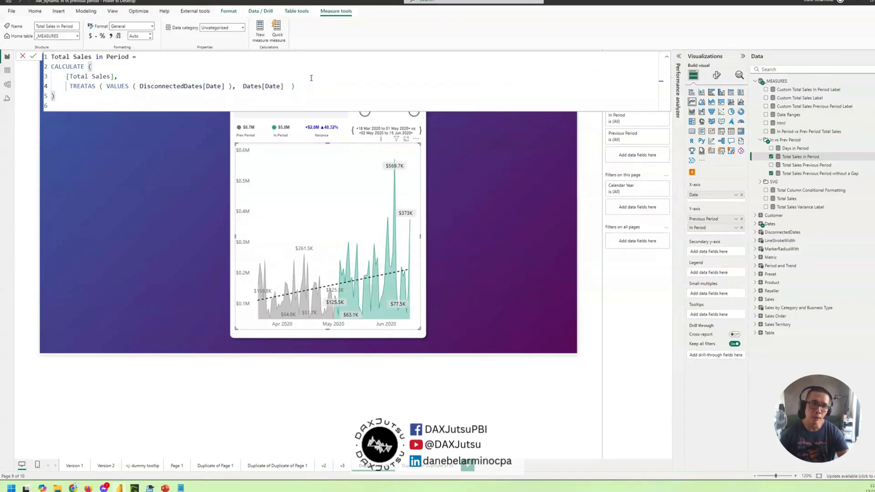
{"action": "left_click_drag", "start_coordinate": [57, 96], "coordinate": [58, 75]}
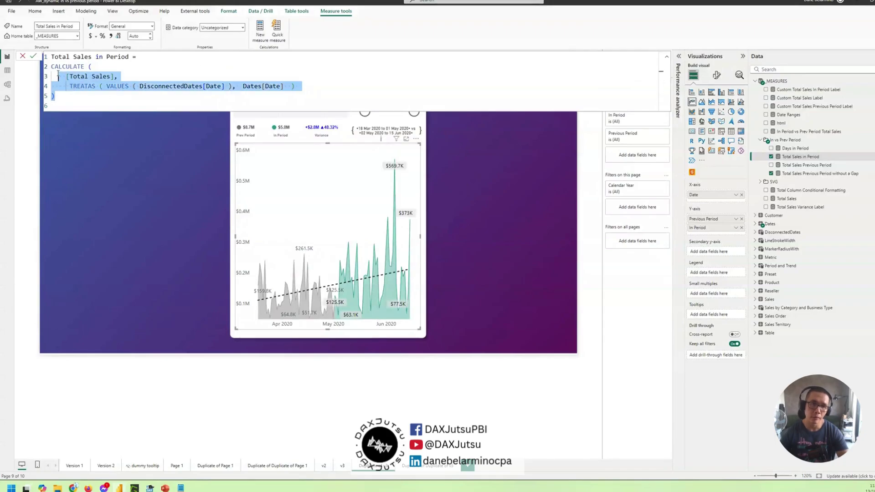
{"action": "left_click", "coordinate": [59, 75]}
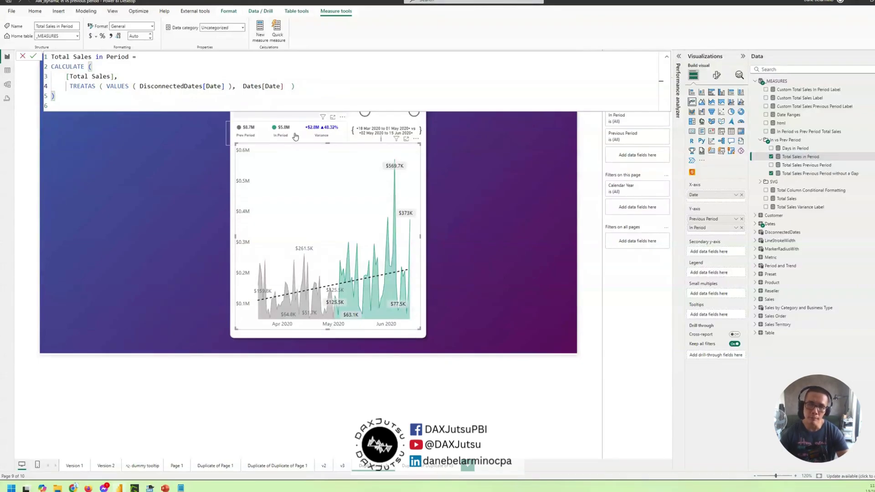
- Commit the edited measure, removing the stray '+' so it uses plain TREATAS
{"action": "left_click", "coordinate": [85, 100]}
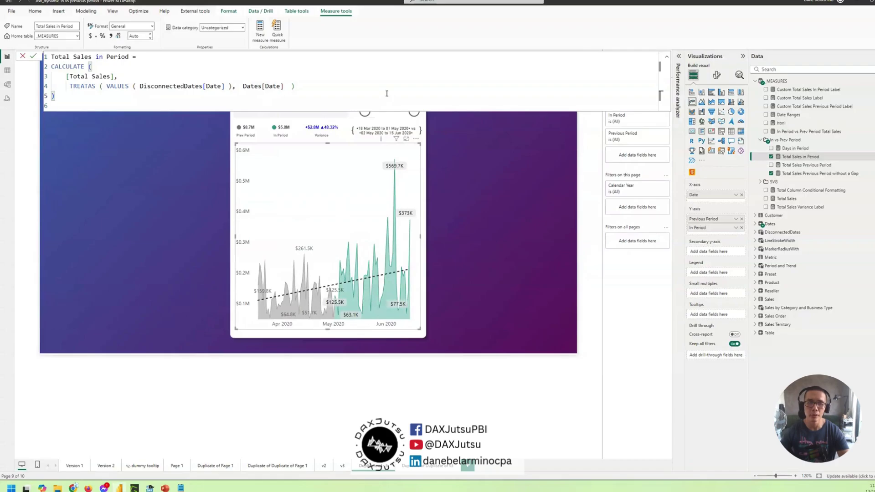
{"action": "type", "text": "+"}
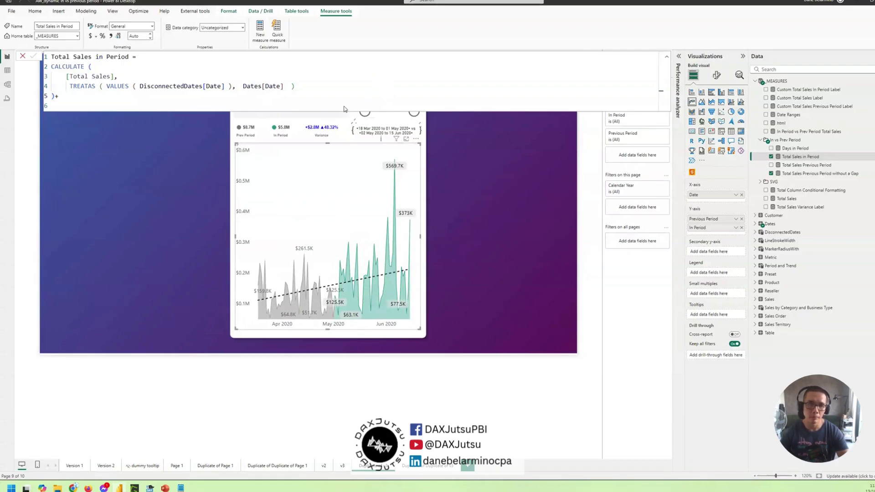
{"action": "key", "text": "Return"}
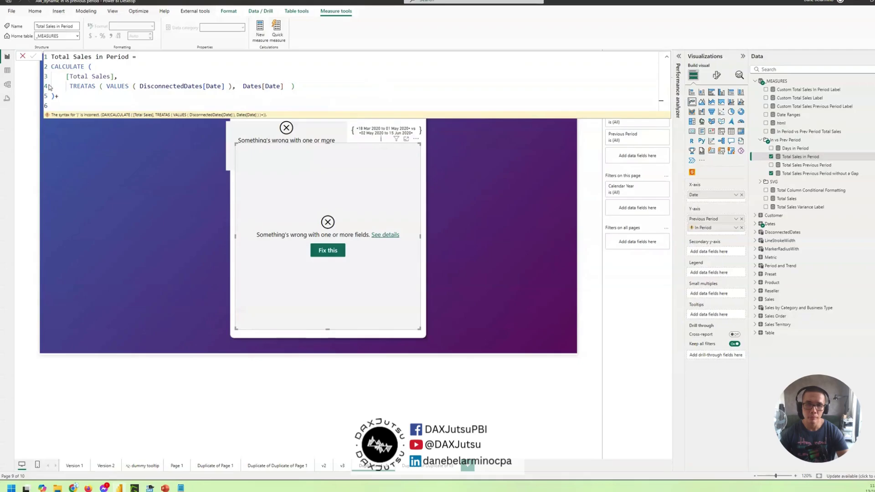
{"action": "key", "text": "BackSpace"}
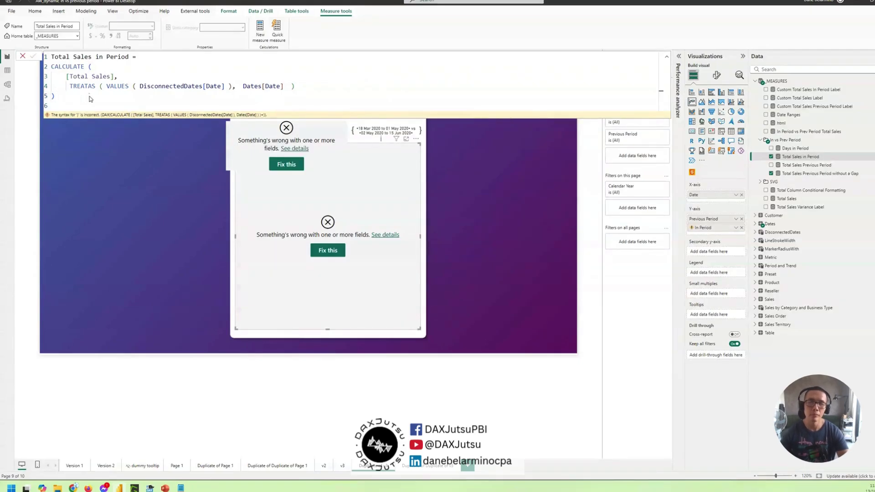
{"action": "key", "text": "Return"}
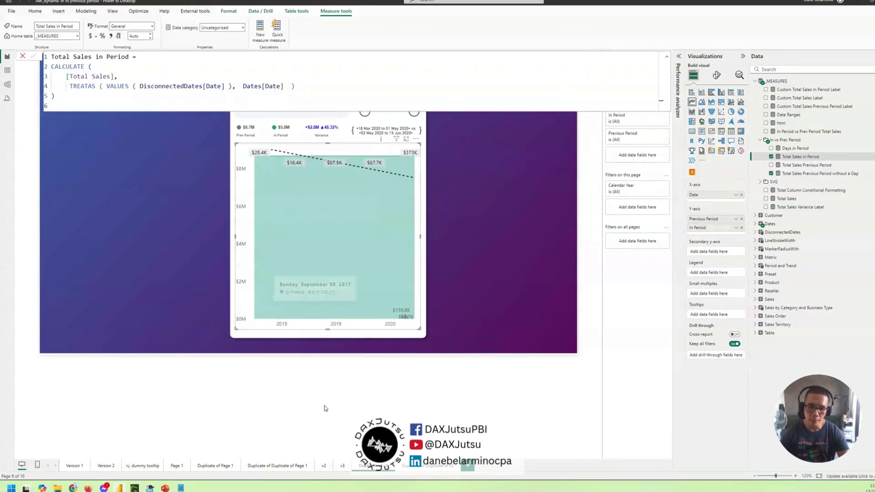
- Replace the formula with the original KEEPFILTERS version of Total Sales in Period copied from Notepad
{"action": "left_click", "coordinate": [180, 488]}
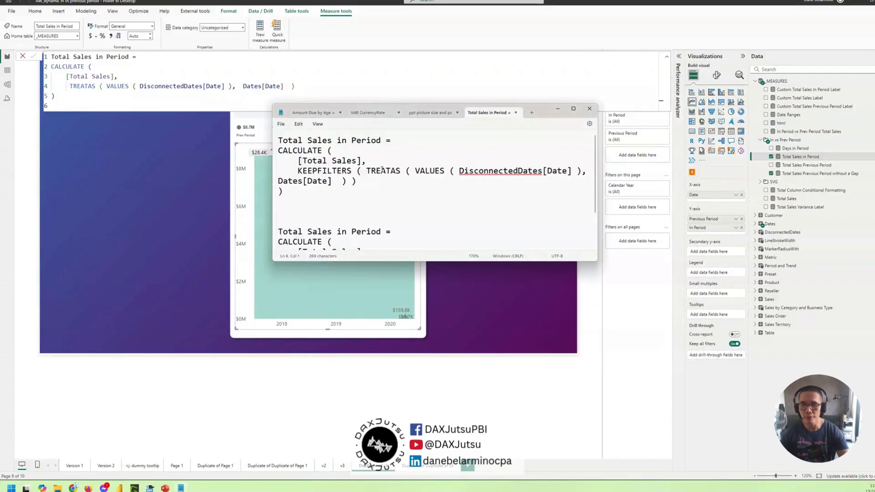
{"action": "key", "text": "shift+Up"}
{"action": "key", "text": "shift+Up"}
{"action": "key", "text": "shift+Up"}
{"action": "key", "text": "shift+Up"}
{"action": "key", "text": "shift+Up"}
{"action": "key", "text": "shift+Up"}
{"action": "key", "text": "ctrl+c"}
{"action": "left_click", "coordinate": [86, 104]}
{"action": "key", "text": "ctrl+a"}
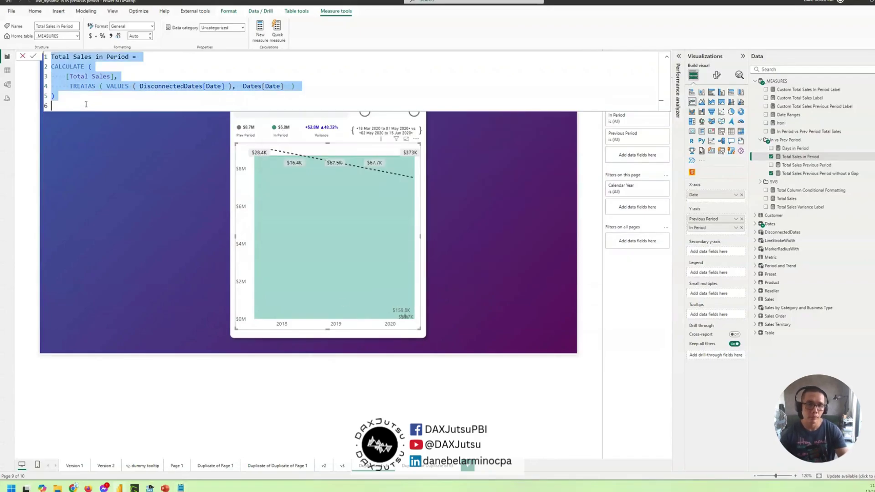
{"action": "key", "text": "ctrl+v"}
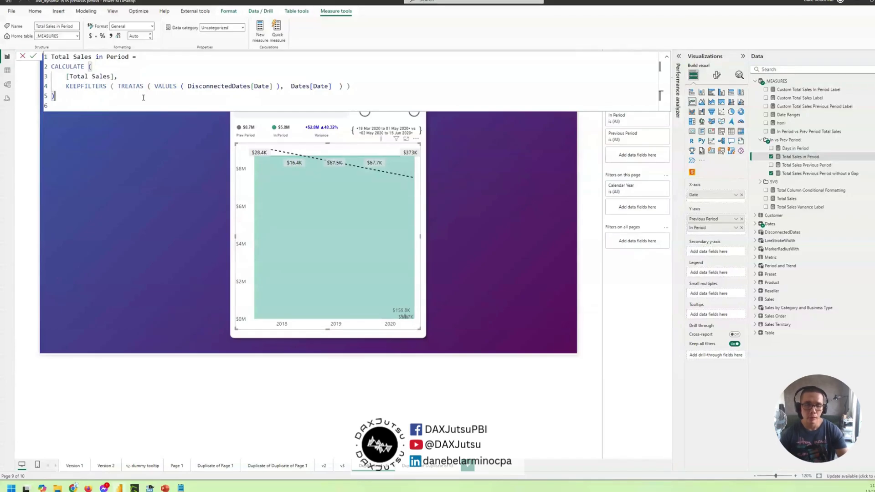
- Check the TREATAS line and bracket pairing, then collapse the formula bar and deselect the measure
{"action": "left_click", "coordinate": [138, 95]}
{"action": "left_click_drag", "start_coordinate": [115, 86], "coordinate": [346, 87]}
{"action": "left_click", "coordinate": [158, 99]}
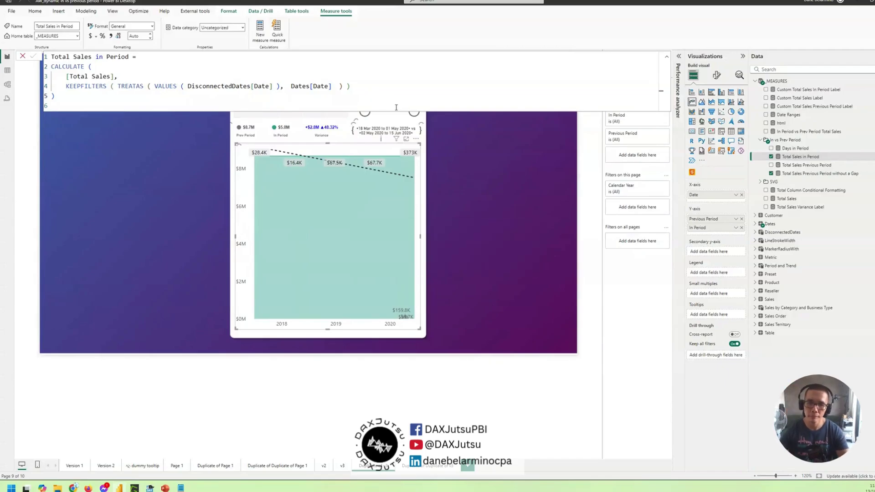
{"action": "left_click", "coordinate": [667, 56]}
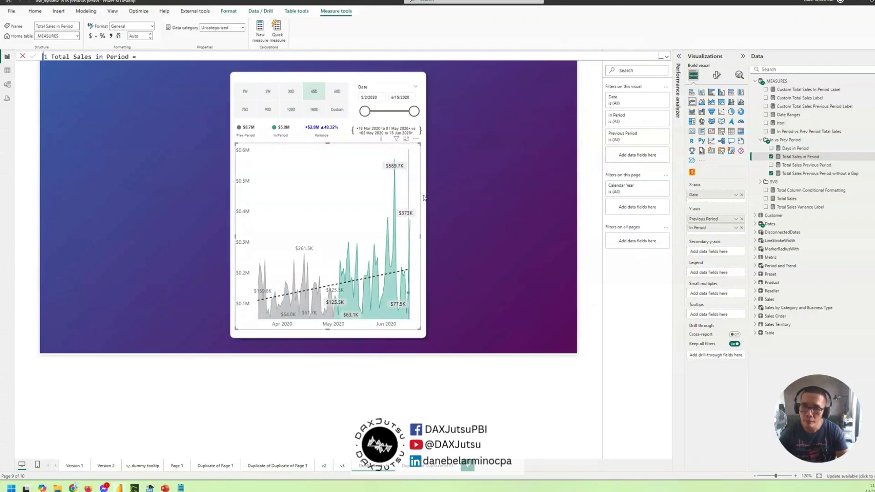
{"action": "left_click", "coordinate": [496, 184]}
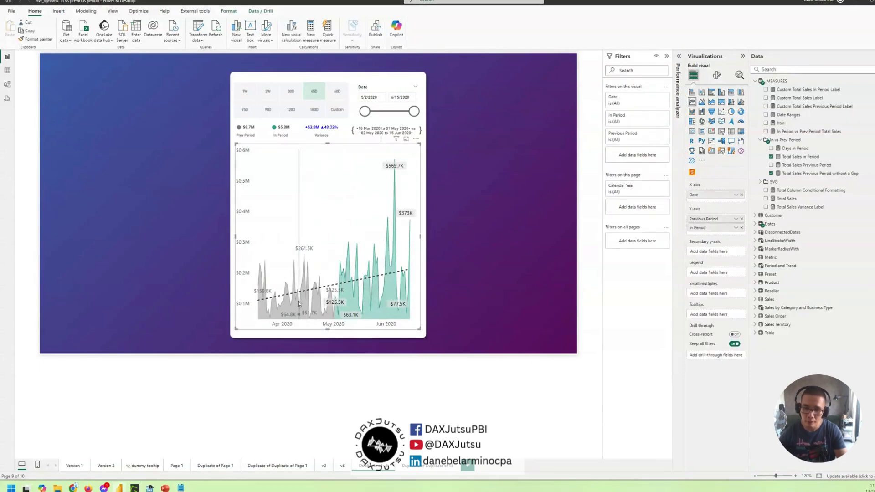
- Inspect the chart's In Period (2 May–15 Jun 2020) and Previous Period (18 Mar–1 May 2020) values
{"action": "mouse_move", "coordinate": [260, 211]}
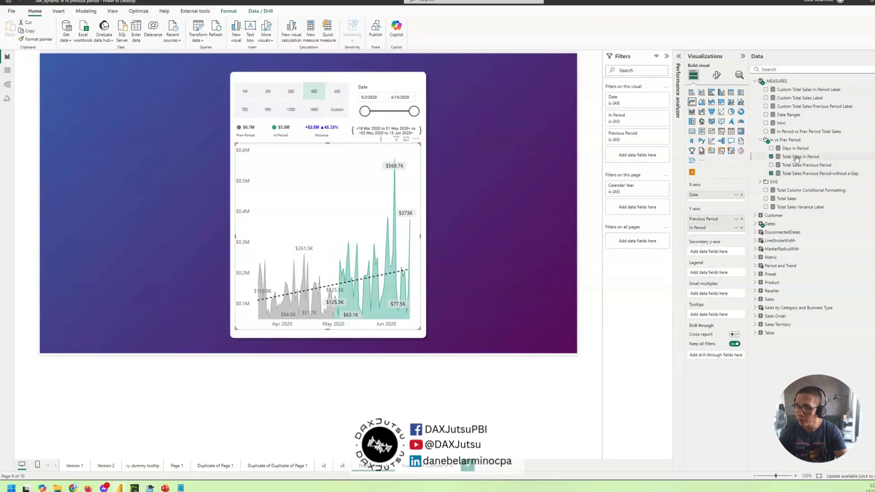
- Open the gap-free previous-period measure expanded in larger text and highlight the MinDateDisconnected variable
{"action": "left_click", "coordinate": [797, 174]}
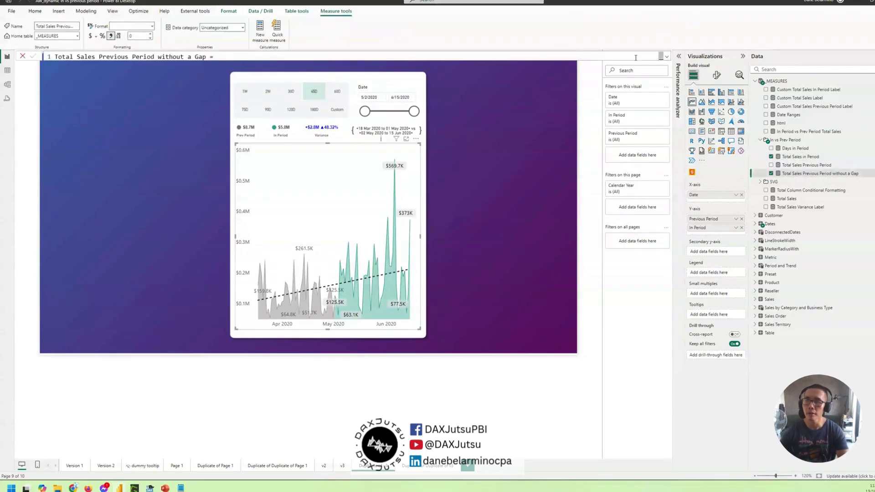
{"action": "left_click", "coordinate": [667, 57]}
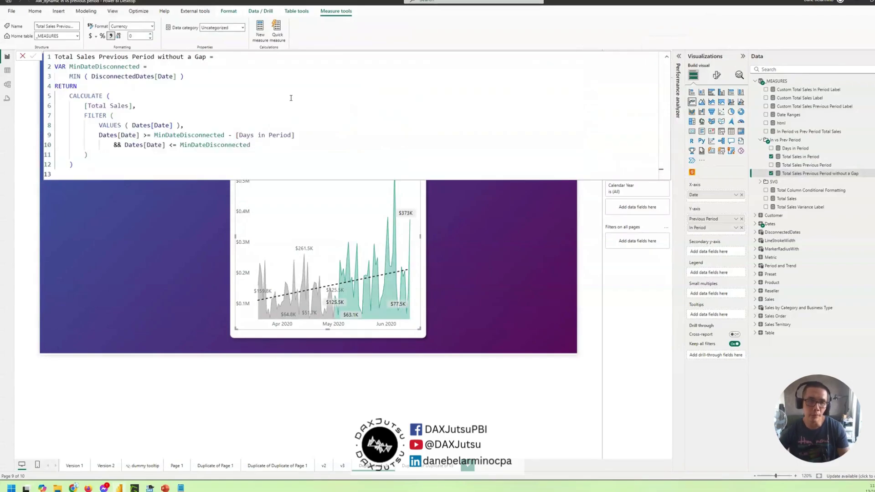
{"action": "scroll", "coordinate": [291, 98], "scroll_direction": "up", "scroll_amount": 3}
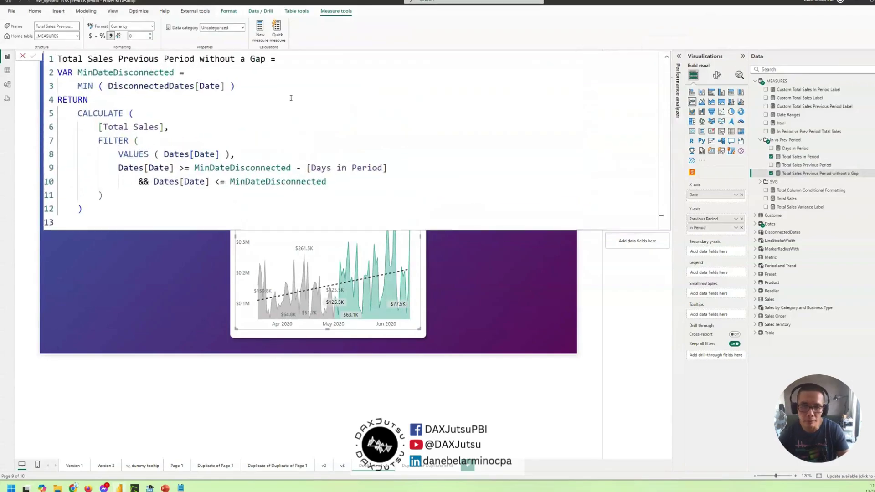
{"action": "left_click", "coordinate": [244, 98]}
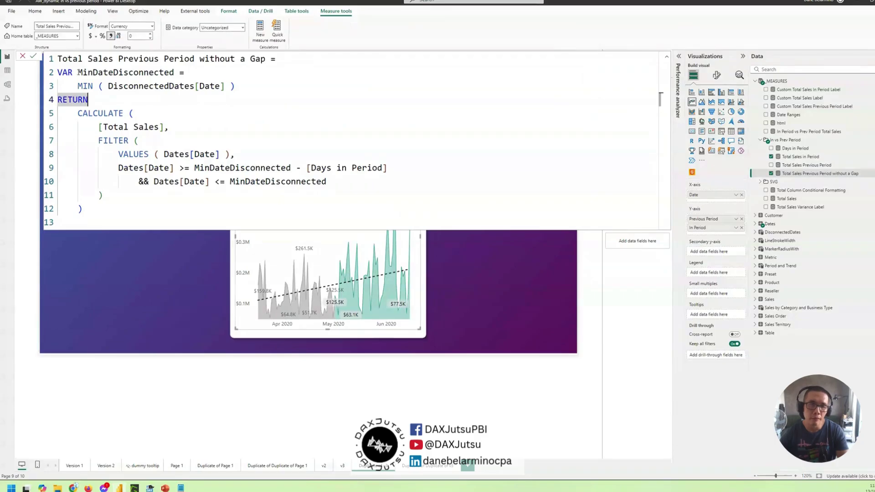
{"action": "left_click_drag", "start_coordinate": [77, 72], "coordinate": [267, 91]}
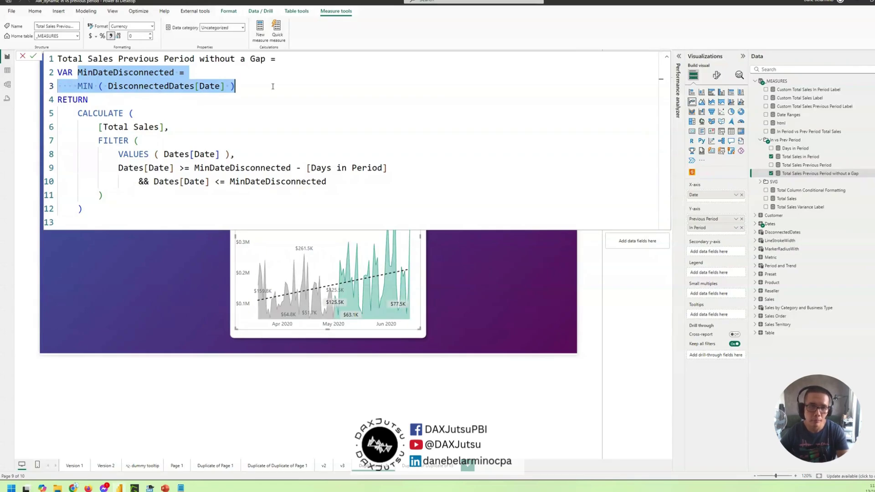
- Collapse the formula to check the slicer's 5/2/2020 start date, then expand it again
{"action": "left_click", "coordinate": [669, 60]}
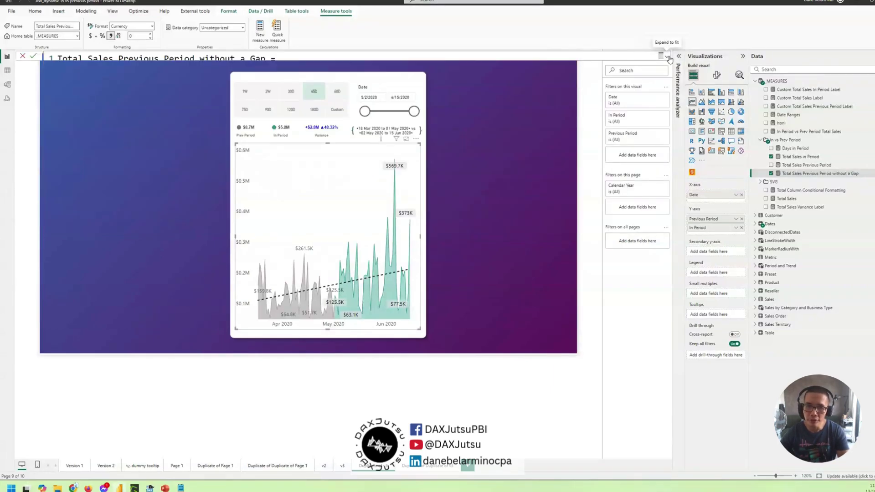
{"action": "left_click", "coordinate": [363, 98]}
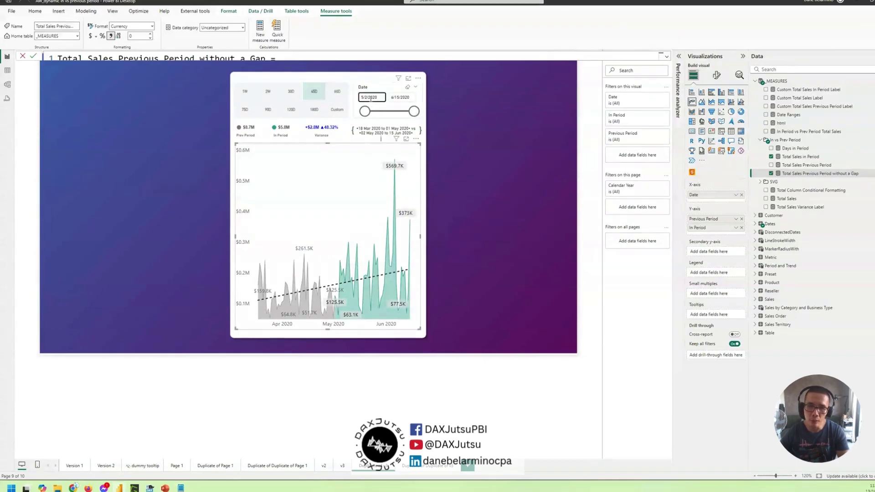
{"action": "left_click", "coordinate": [665, 57]}
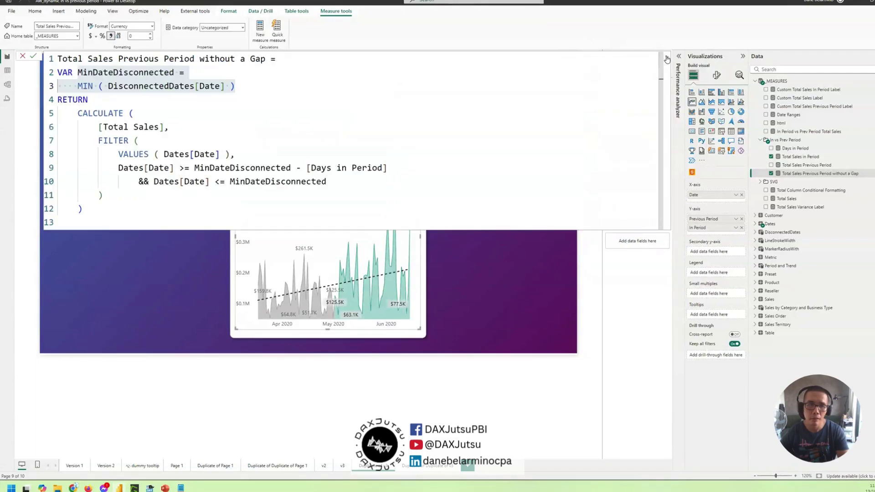
{"action": "left_click", "coordinate": [213, 136]}
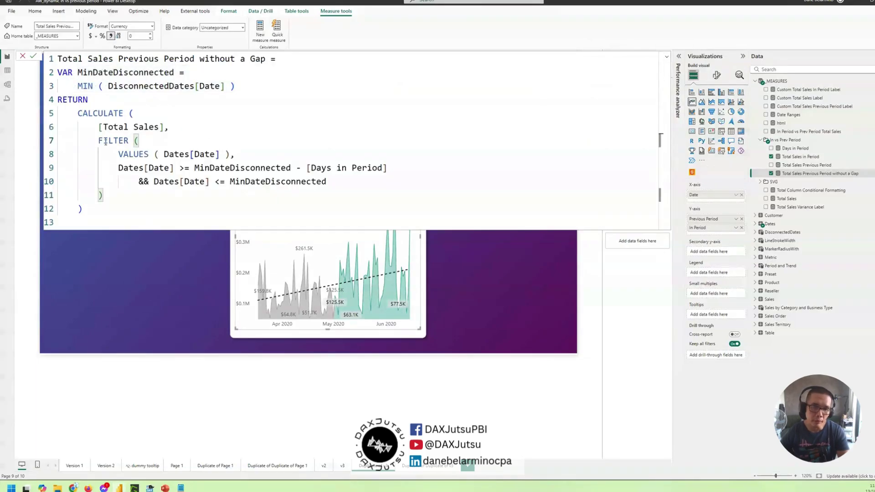
- Walk through the FILTER expression, VALUES ( Dates[Date] ) and the line 10 upper-bound date condition
{"action": "left_click_drag", "start_coordinate": [129, 140], "coordinate": [116, 209]}
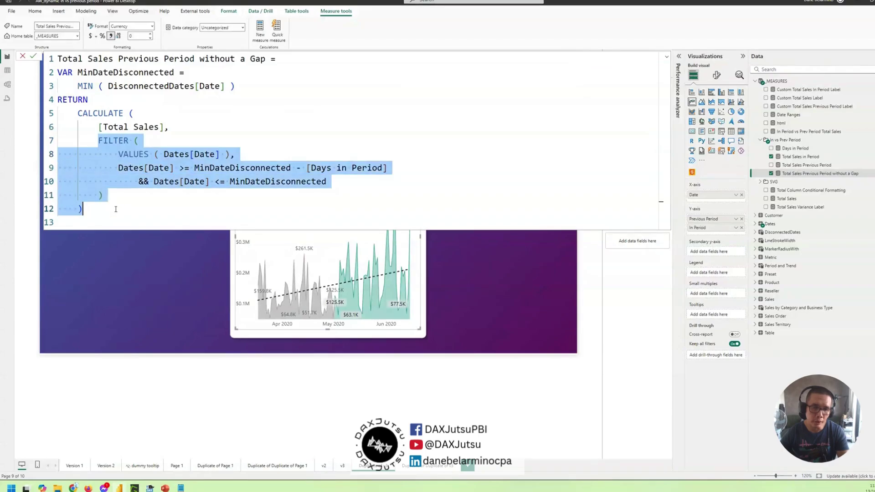
{"action": "left_click", "coordinate": [201, 153]}
{"action": "left_click_drag", "start_coordinate": [114, 154], "coordinate": [235, 154]}
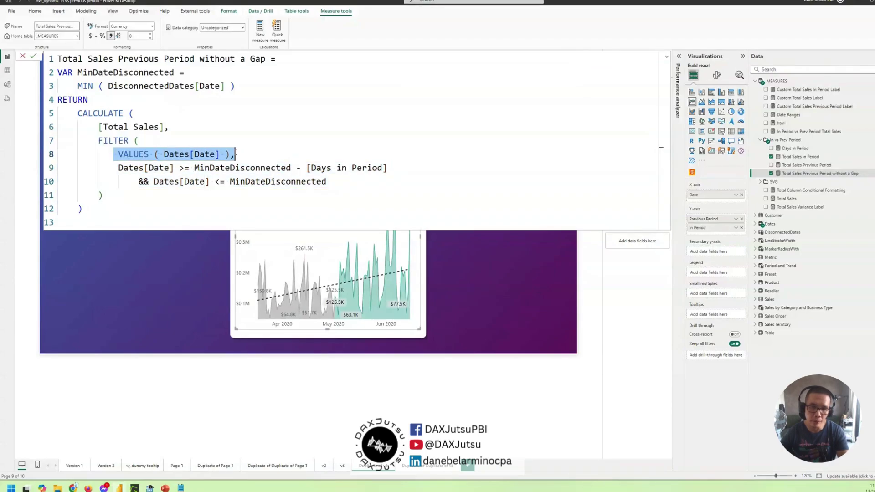
{"action": "left_click", "coordinate": [361, 183]}
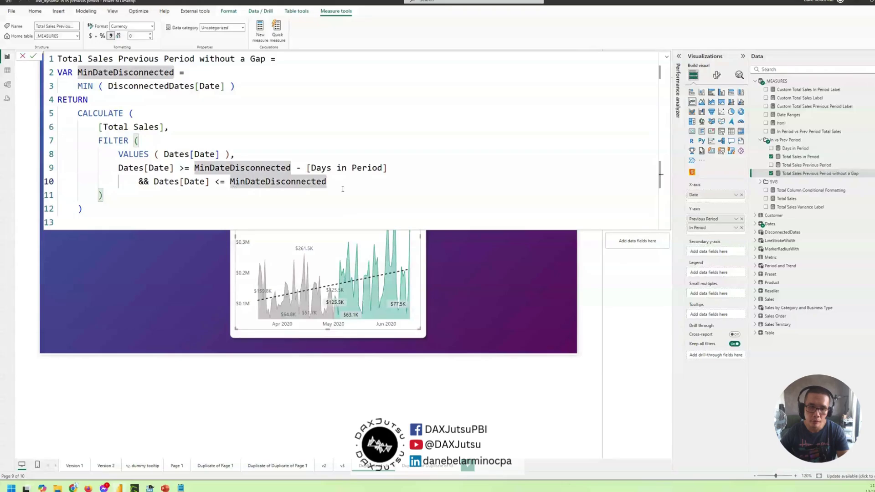
{"action": "key", "text": "Down"}
{"action": "left_click_drag", "start_coordinate": [352, 184], "coordinate": [140, 184]}
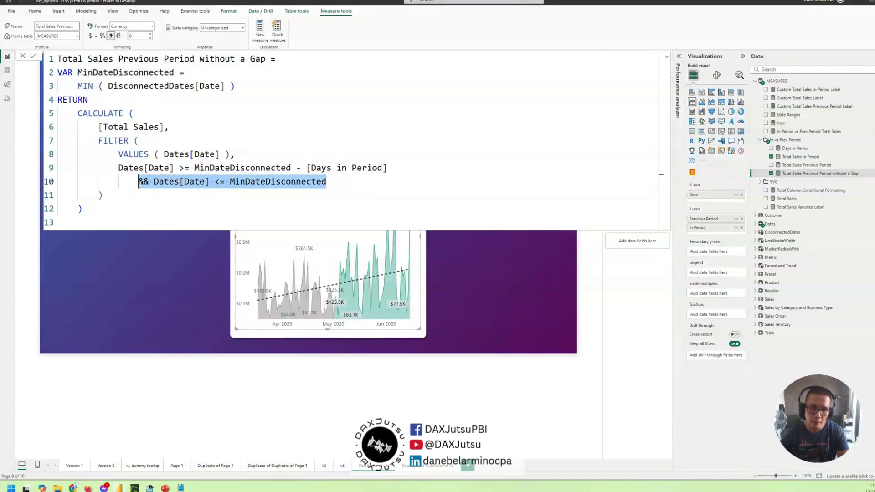
{"action": "left_click", "coordinate": [212, 192]}
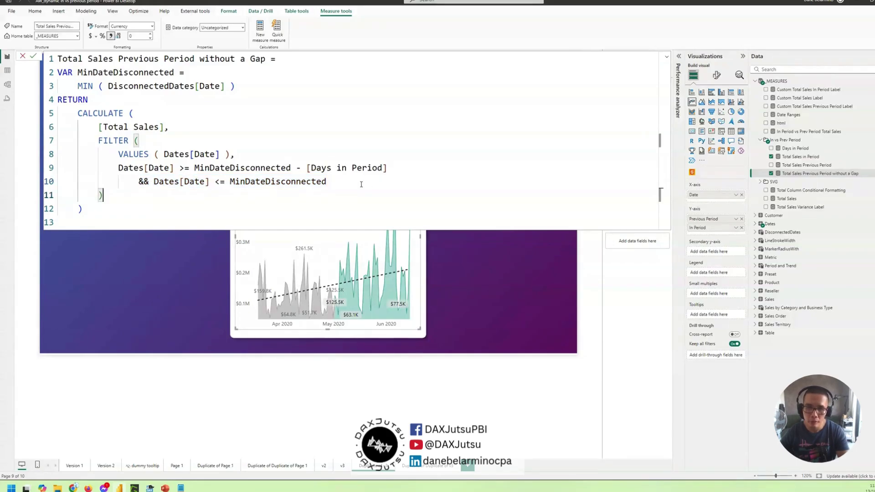
- Change <= to < in line 10's upper bound and review the Dates[Date] >= MinDateDisconnected condition
{"action": "left_click", "coordinate": [223, 182]}
{"action": "key", "text": "BackSpace"}
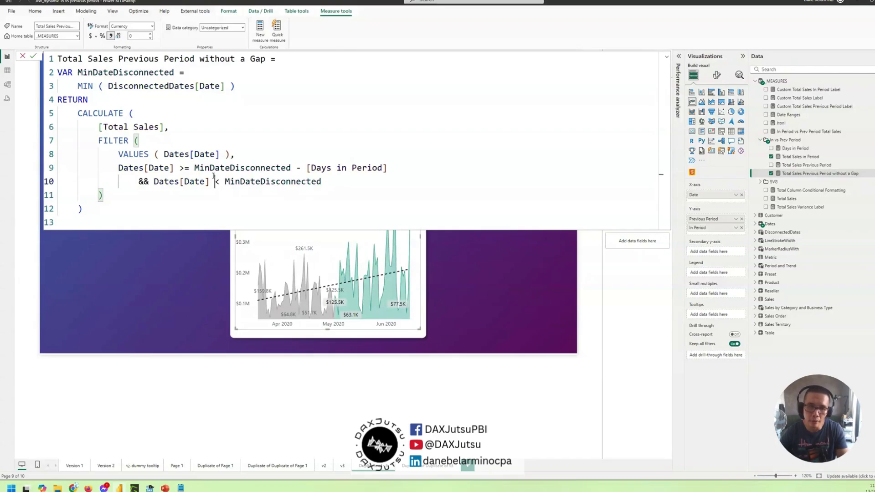
{"action": "left_click_drag", "start_coordinate": [121, 168], "coordinate": [175, 168]}
{"action": "left_click", "coordinate": [188, 168]}
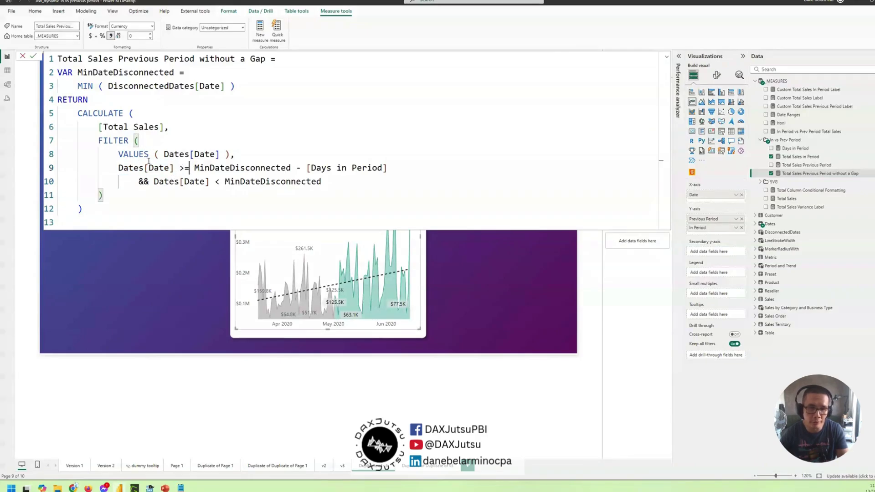
{"action": "left_click_drag", "start_coordinate": [118, 168], "coordinate": [408, 163]}
{"action": "left_click", "coordinate": [228, 168]}
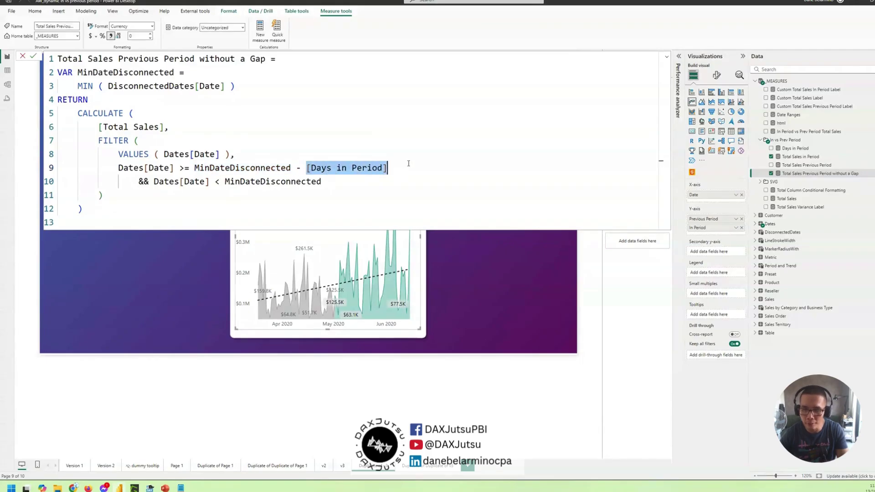
- Highlight DisconnectedDates[Date] inside MIN and expand the formula editor over the report canvas
{"action": "left_click", "coordinate": [143, 86]}
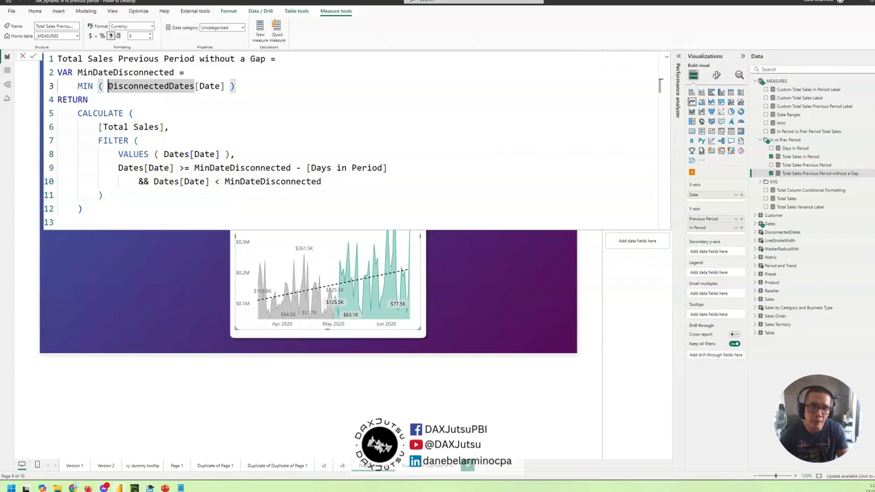
{"action": "left_click_drag", "start_coordinate": [109, 87], "coordinate": [225, 86]}
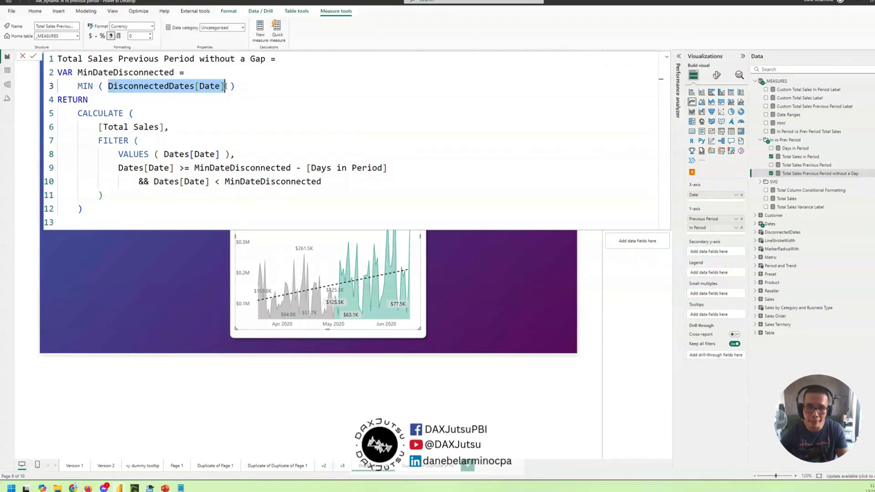
{"action": "left_click", "coordinate": [667, 57]}
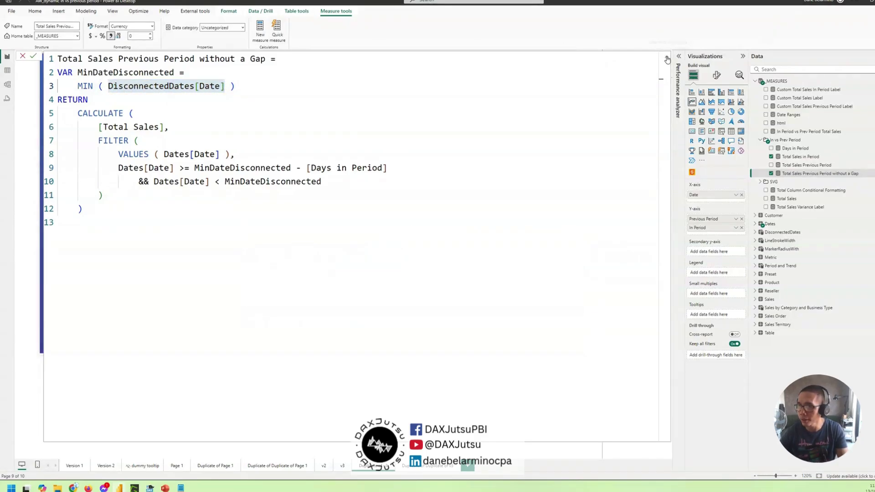
- Review Days in Period's DisconnectedDates count, then add it as a small table visual showing 45
{"action": "left_click", "coordinate": [799, 150]}
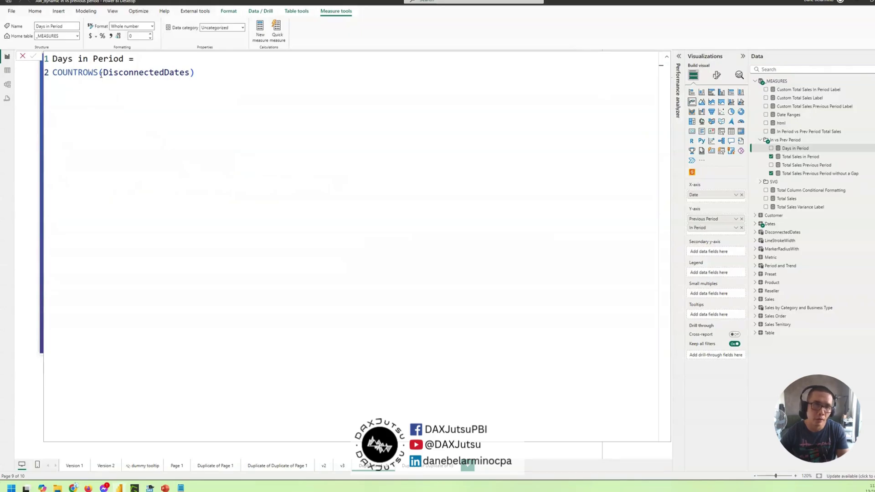
{"action": "left_click_drag", "start_coordinate": [102, 73], "coordinate": [198, 72]}
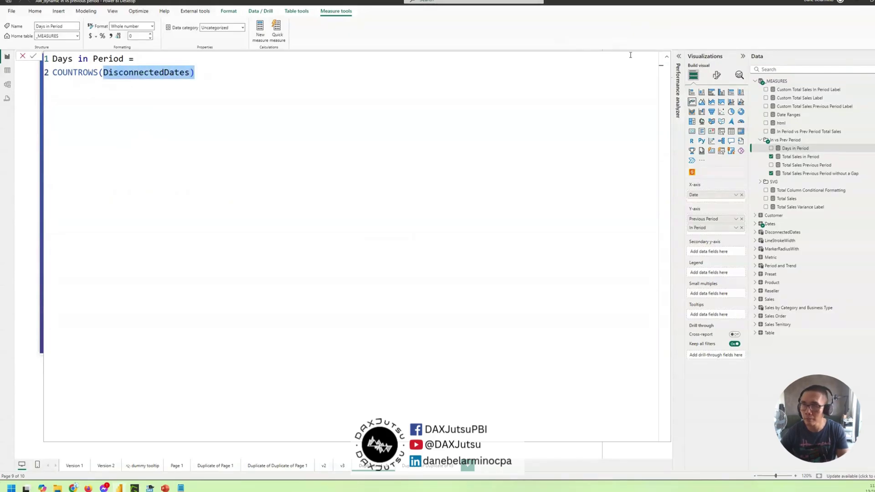
{"action": "left_click", "coordinate": [666, 59]}
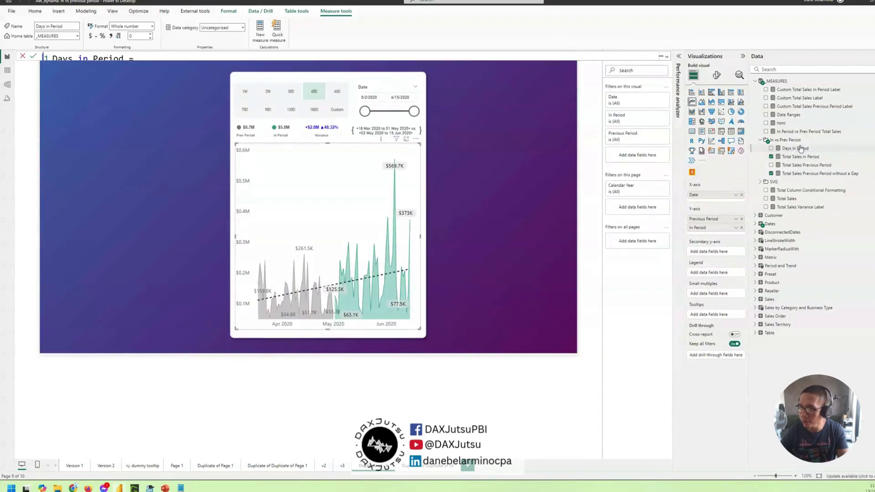
{"action": "left_click_drag", "start_coordinate": [794, 149], "coordinate": [500, 132]}
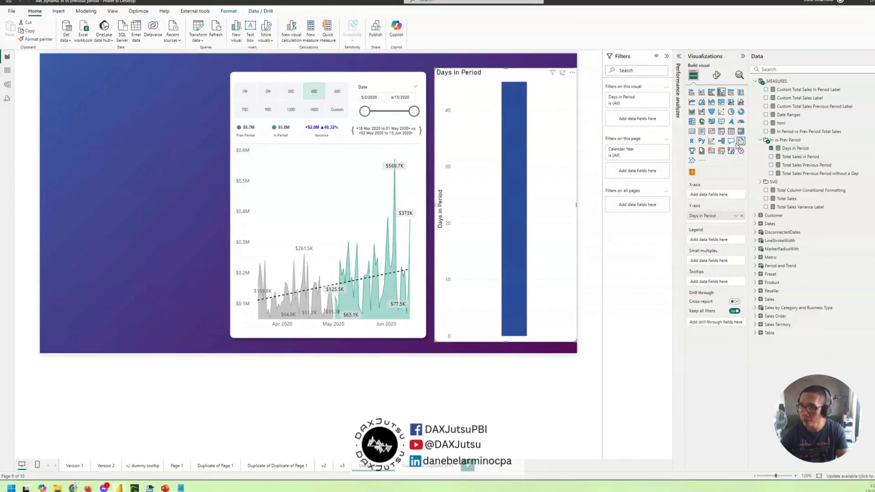
{"action": "left_click", "coordinate": [731, 131]}
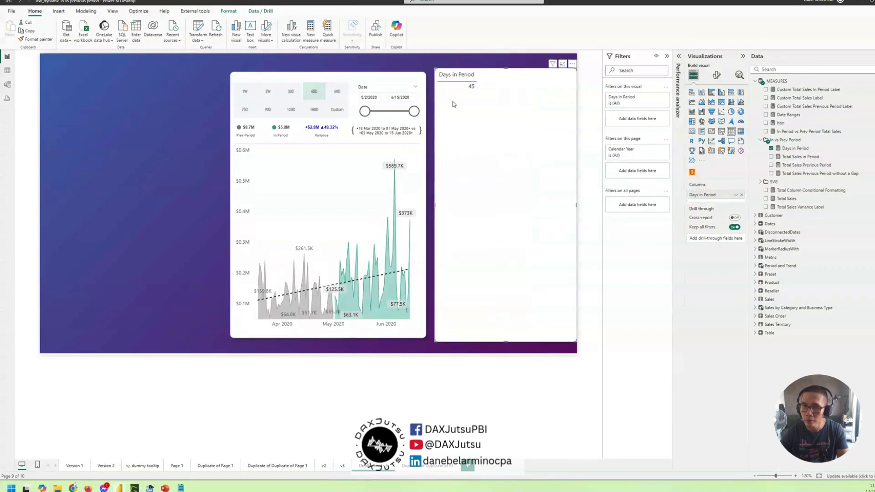
{"action": "left_click_drag", "start_coordinate": [435, 69], "coordinate": [537, 126]}
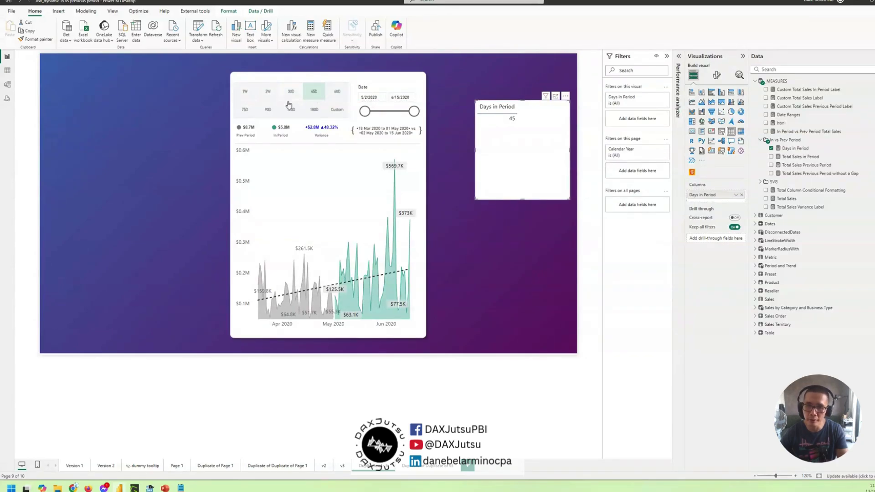
{"action": "scroll", "coordinate": [320, 106], "scroll_direction": "up", "scroll_amount": 3}
{"action": "left_click", "coordinate": [819, 174]}
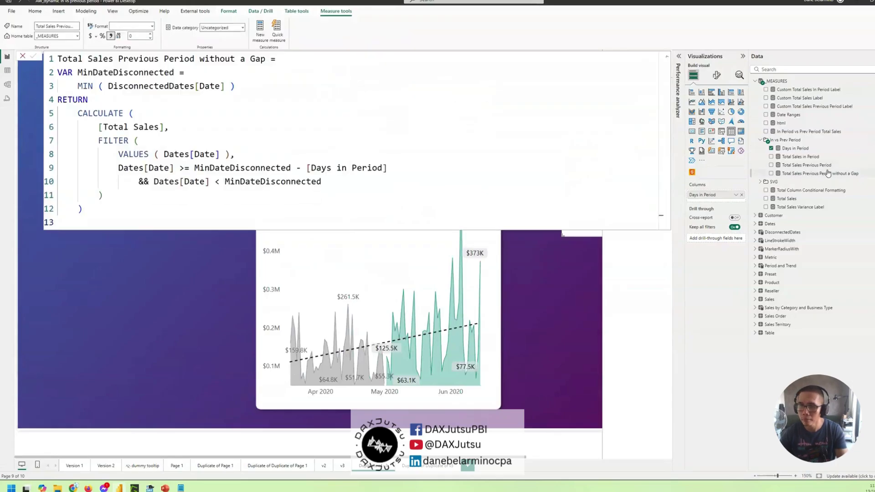
{"action": "left_click", "coordinate": [771, 148]}
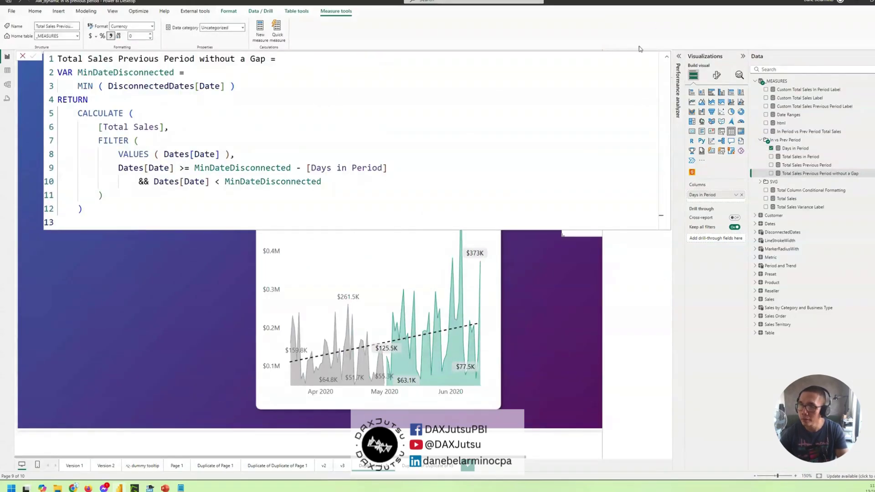
{"action": "left_click", "coordinate": [287, 140]}
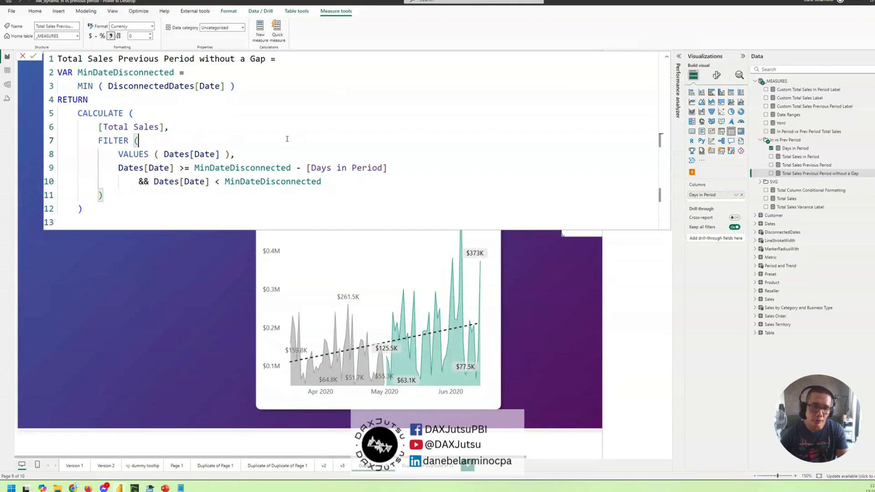
{"action": "left_click_drag", "start_coordinate": [101, 128], "coordinate": [179, 128]}
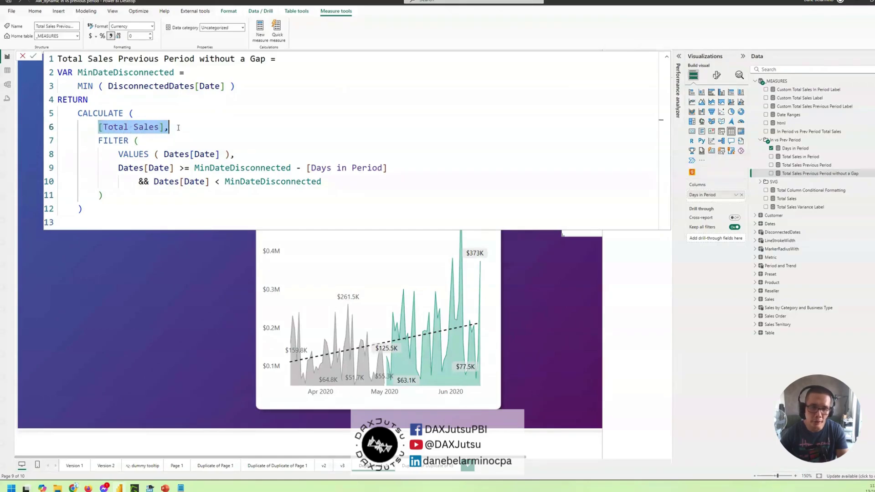
{"action": "left_click", "coordinate": [246, 129]}
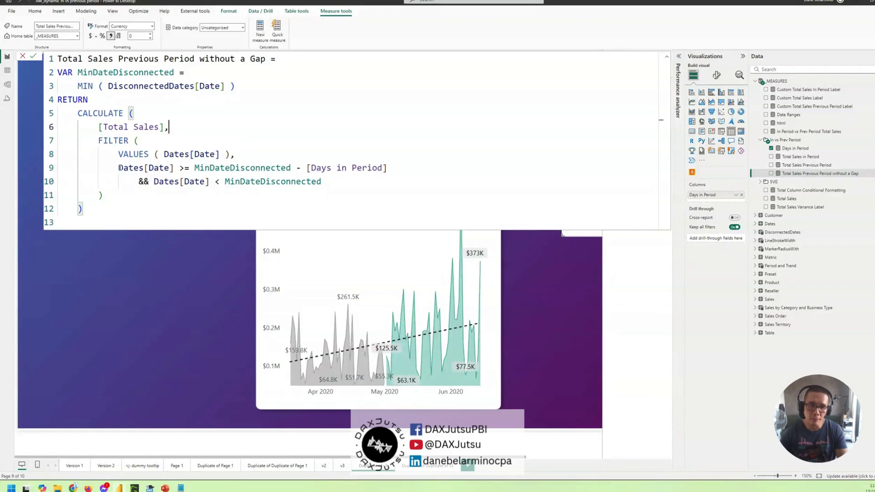
{"action": "left_click_drag", "start_coordinate": [119, 168], "coordinate": [180, 169]}
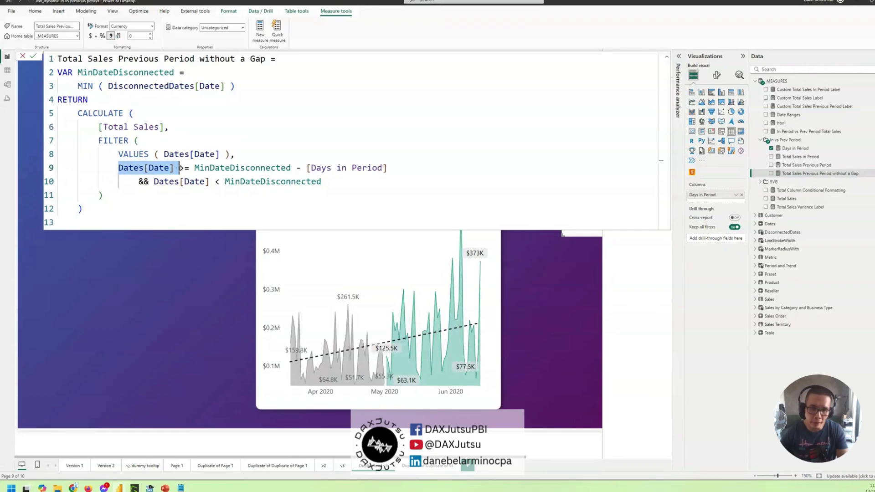
{"action": "left_click", "coordinate": [219, 169]}
{"action": "double_click", "coordinate": [211, 168]}
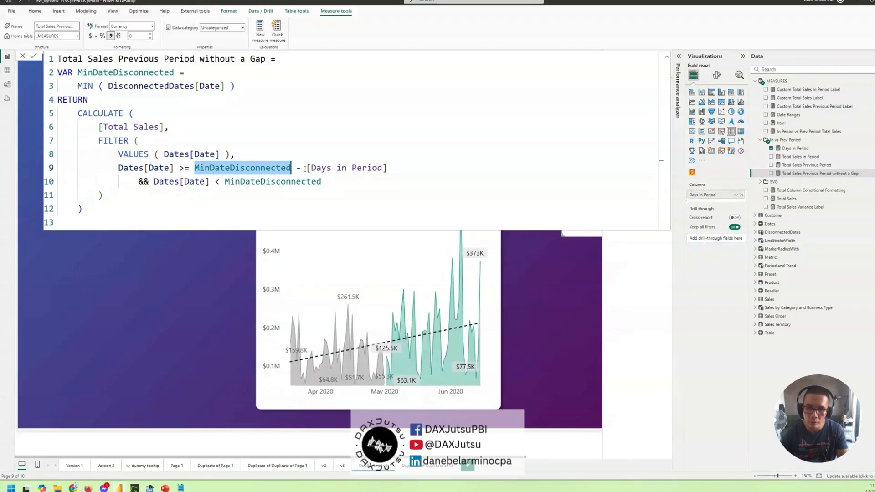
{"action": "left_click_drag", "start_coordinate": [309, 169], "coordinate": [401, 169]}
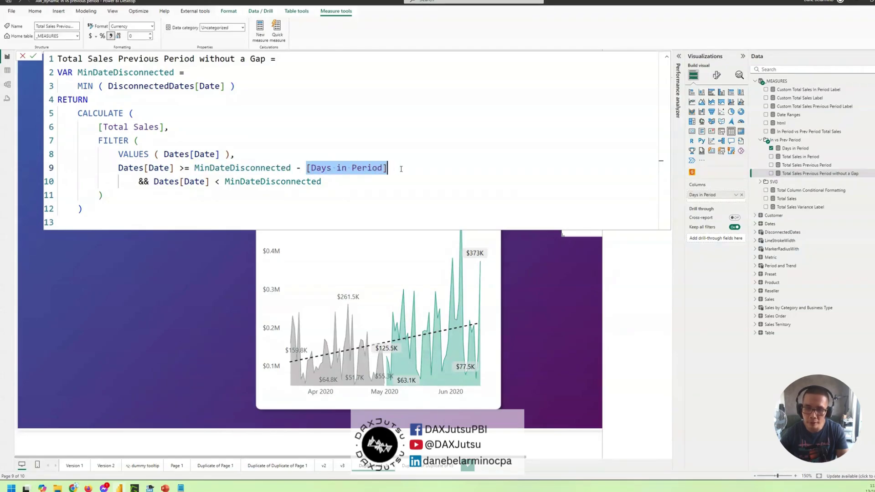
{"action": "left_click", "coordinate": [666, 56]}
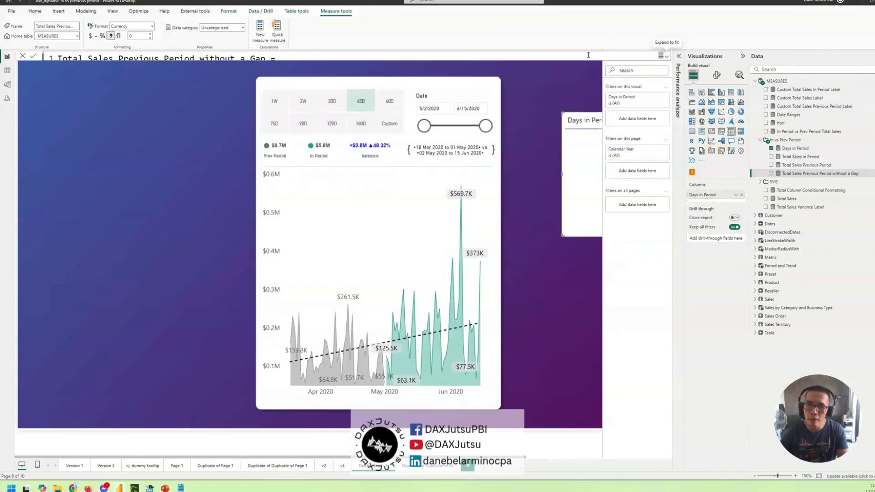
{"action": "left_click", "coordinate": [667, 56]}
{"action": "left_click", "coordinate": [219, 182]}
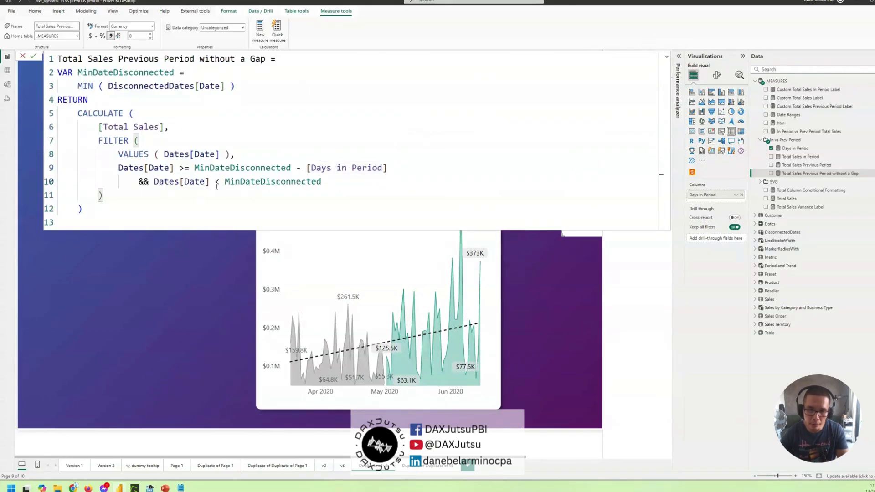
{"action": "left_click", "coordinate": [136, 183]}
{"action": "left_click", "coordinate": [348, 184], "text": "shift"}
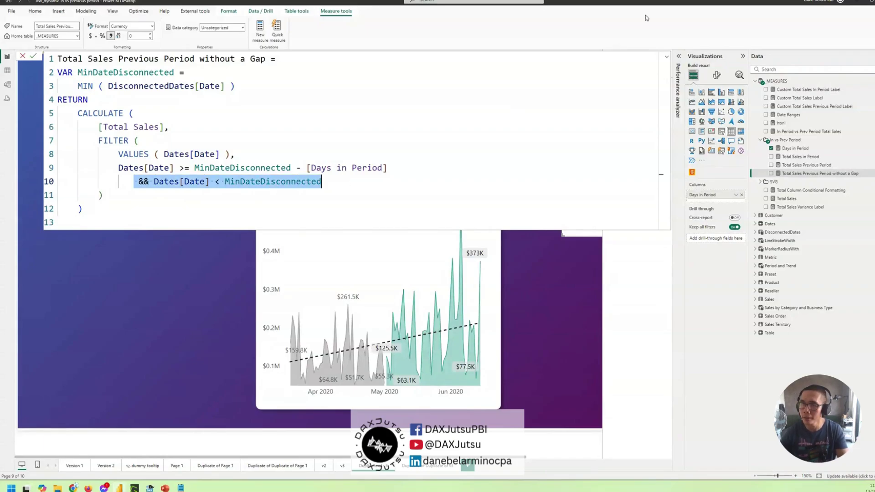
{"action": "left_click", "coordinate": [666, 57]}
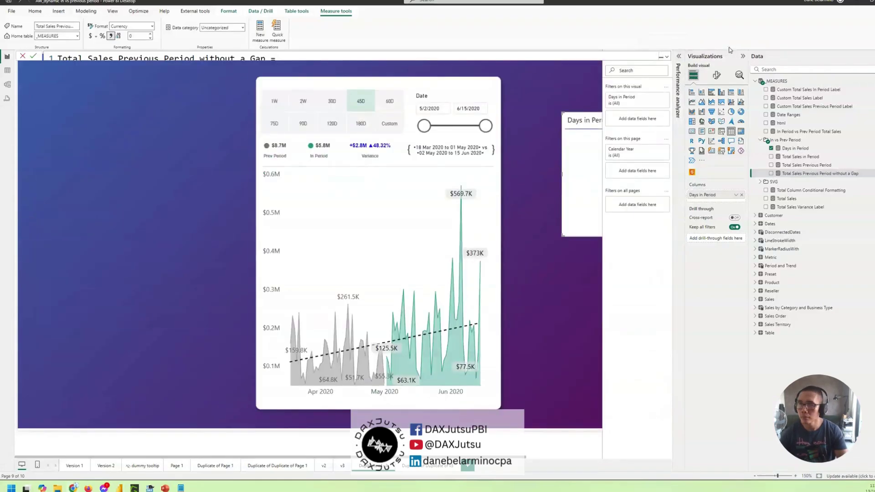
{"action": "left_click", "coordinate": [667, 57]}
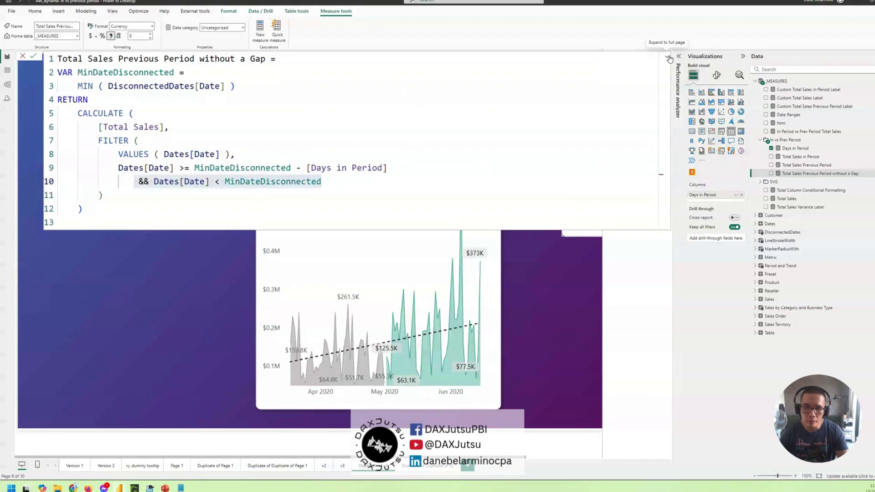
{"action": "left_click", "coordinate": [269, 142]}
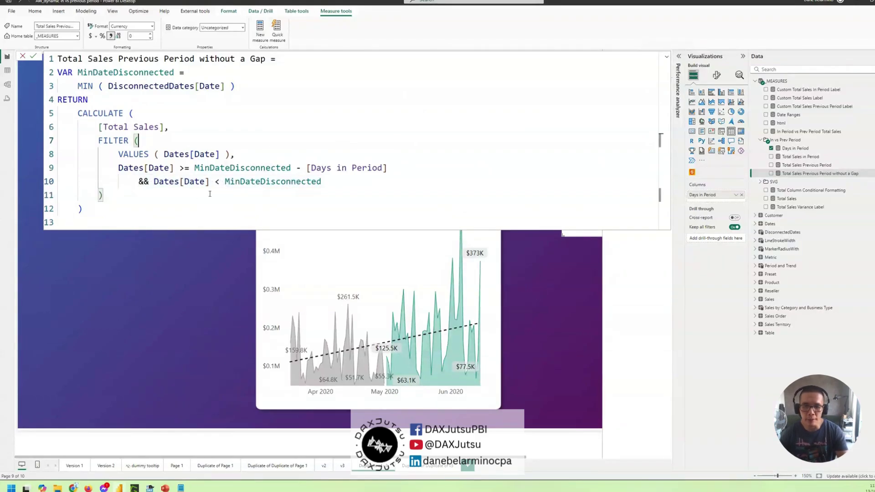
{"action": "left_click_drag", "start_coordinate": [85, 210], "coordinate": [55, 72]}
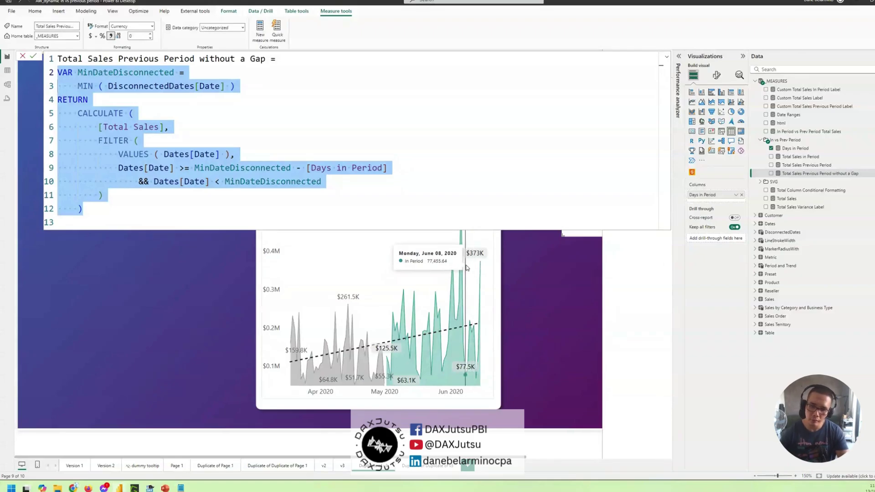
- Collapse the gap-free measure's formula to one line and zoom in on the area chart card
{"action": "left_click", "coordinate": [668, 59]}
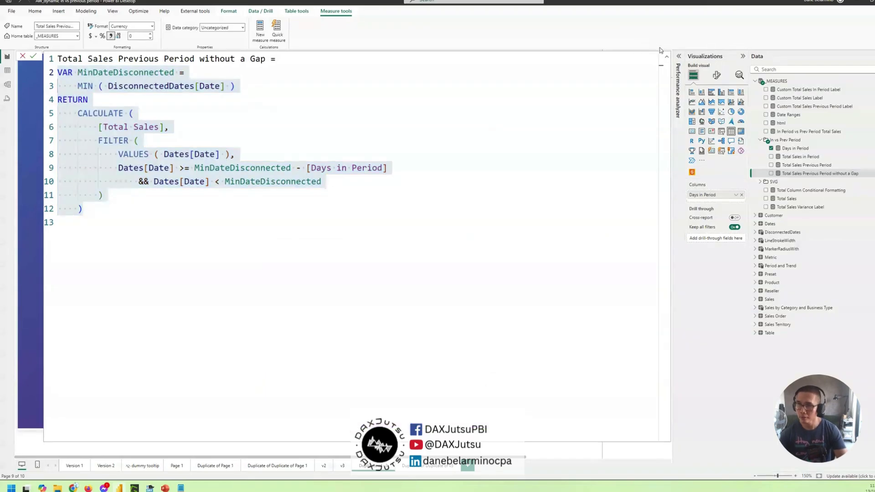
{"action": "left_click", "coordinate": [667, 58]}
{"action": "scroll", "coordinate": [467, 311], "scroll_direction": "up", "scroll_amount": 3}
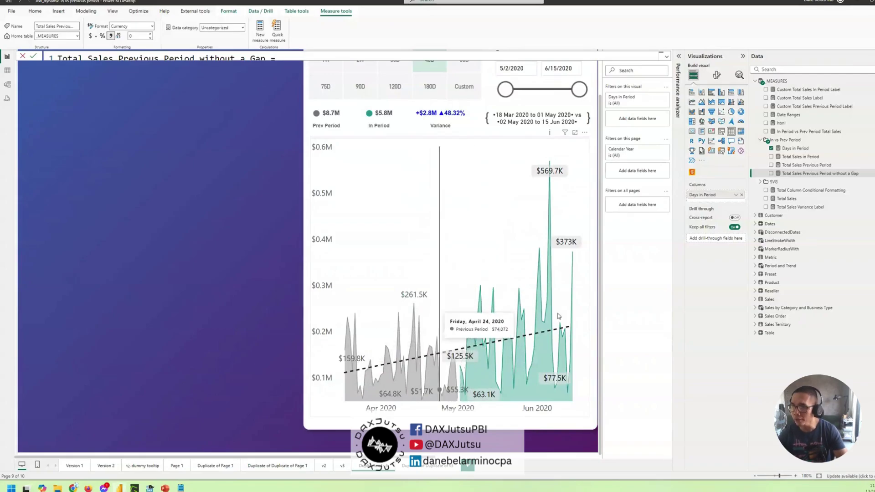
{"action": "left_click", "coordinate": [667, 60]}
{"action": "left_click", "coordinate": [274, 154]}
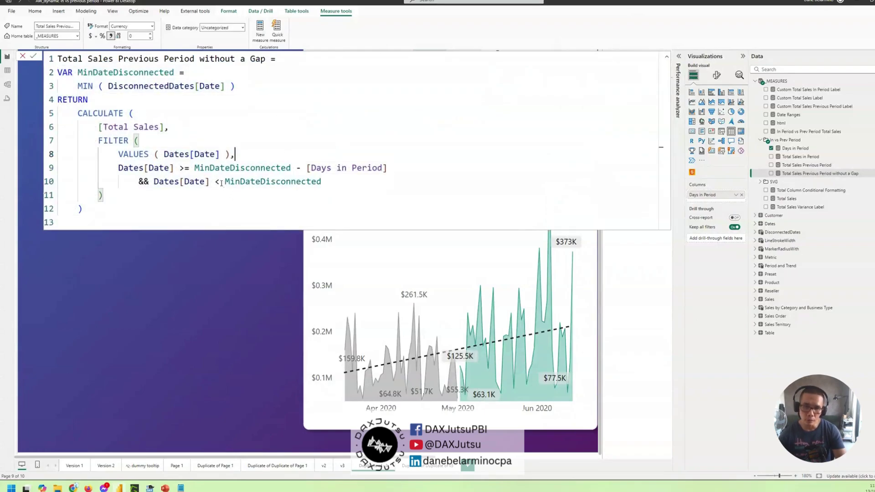
{"action": "left_click", "coordinate": [222, 182]}
{"action": "type", "text": "="}
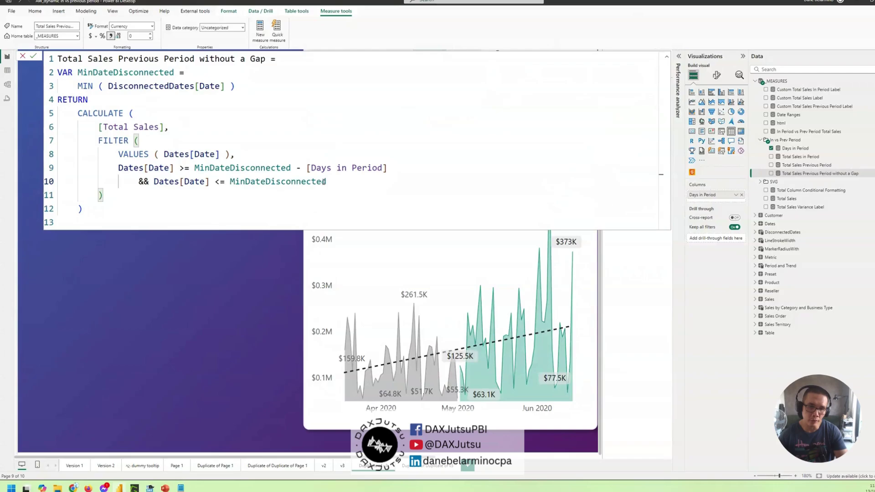
{"action": "left_click", "coordinate": [432, 137]}
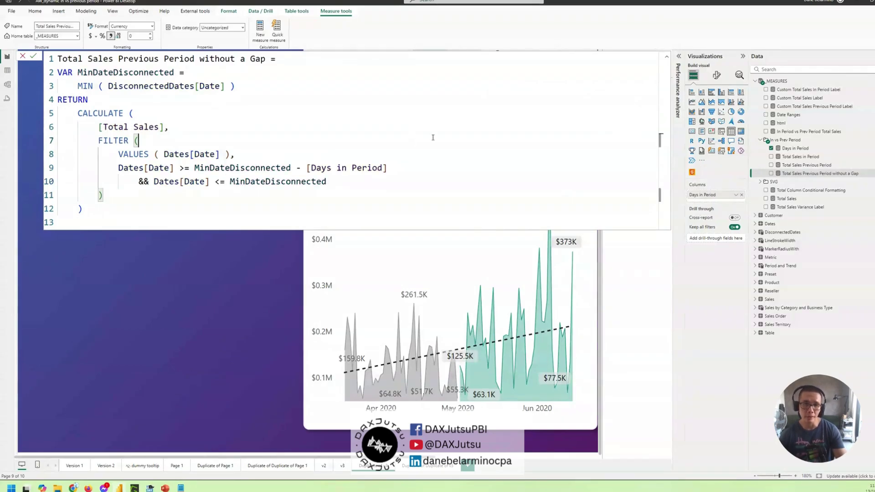
{"action": "left_click", "coordinate": [243, 86]}
{"action": "left_click_drag", "start_coordinate": [199, 58], "coordinate": [271, 59]}
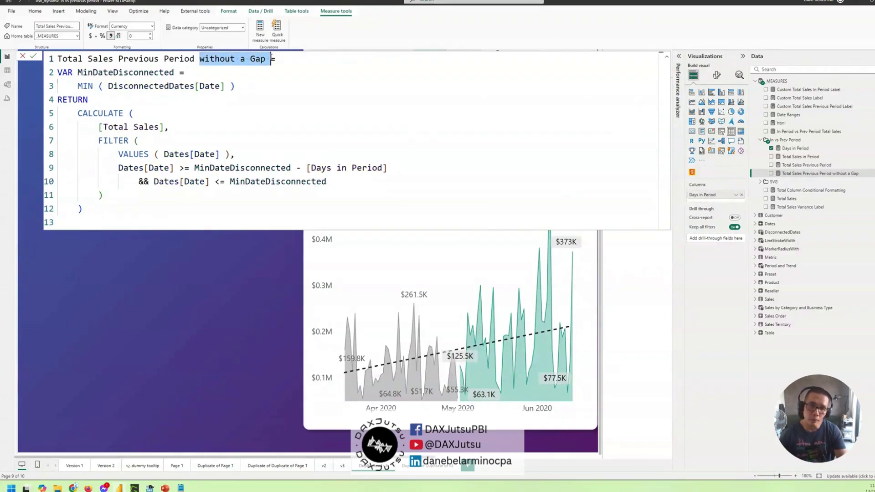
{"action": "left_click", "coordinate": [234, 63]}
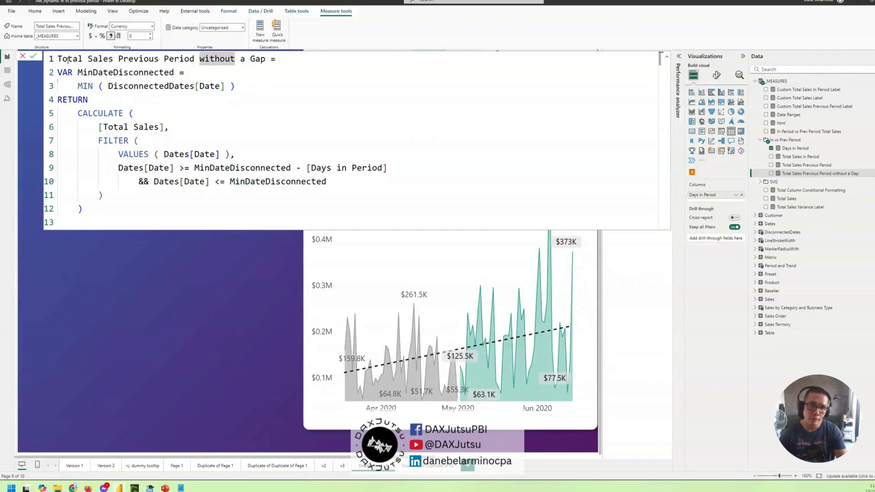
{"action": "left_click_drag", "start_coordinate": [58, 59], "coordinate": [263, 60]}
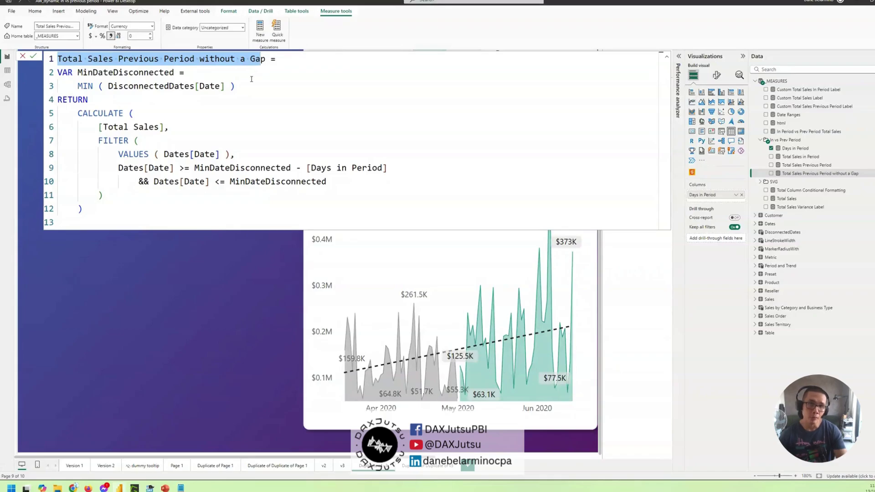
{"action": "left_click", "coordinate": [306, 107]}
{"action": "left_click", "coordinate": [326, 147]}
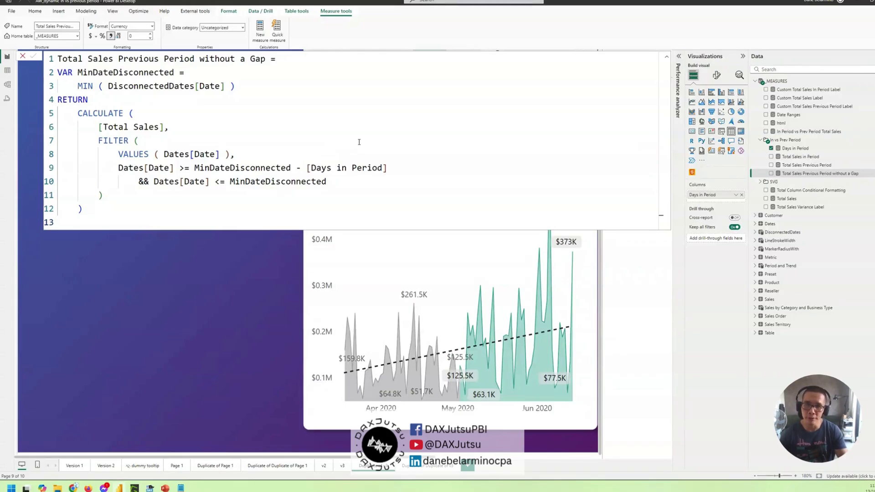
- Open the Total Sales Previous Period measure with its full formula expanded
{"action": "left_click", "coordinate": [666, 60]}
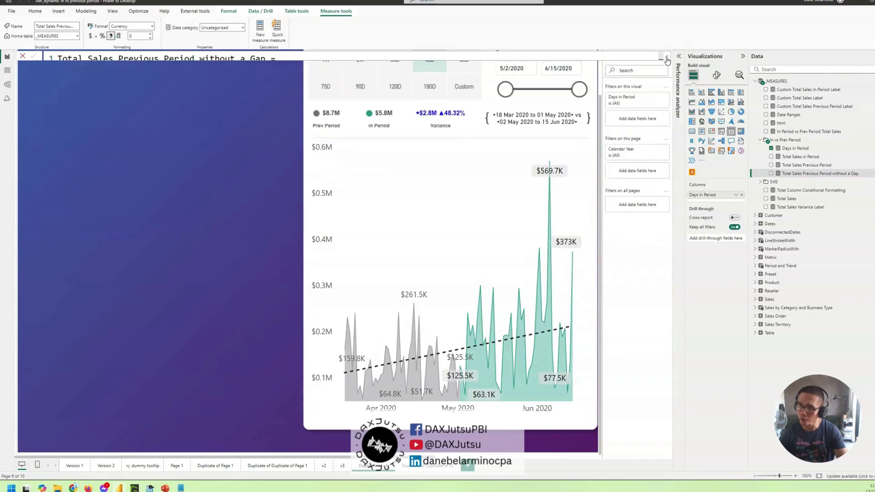
{"action": "left_click", "coordinate": [807, 165]}
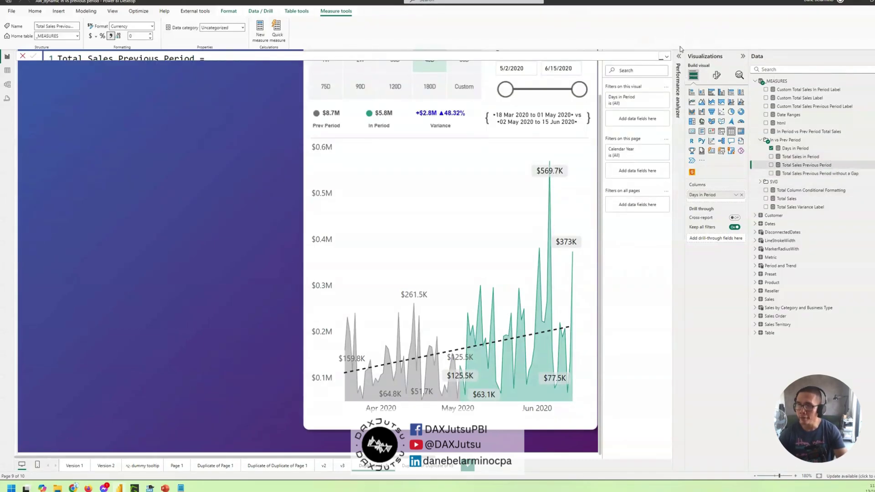
{"action": "left_click", "coordinate": [666, 56]}
{"action": "left_click", "coordinate": [333, 107]}
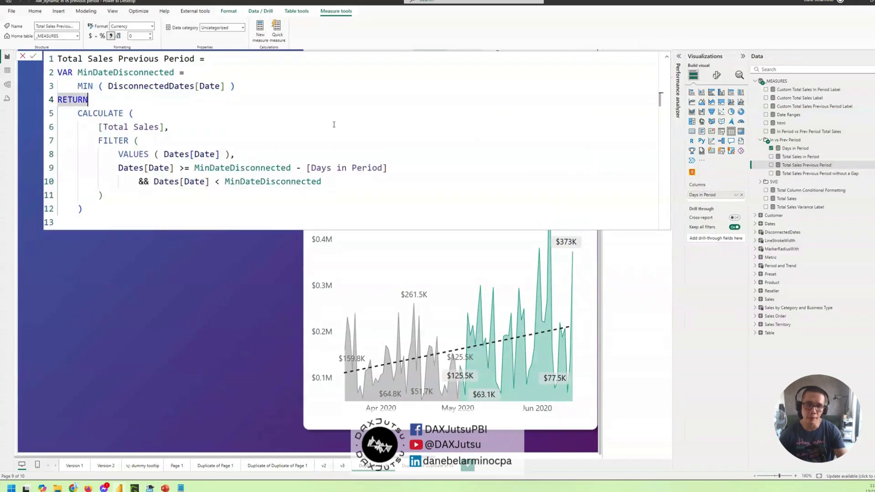
{"action": "left_click", "coordinate": [269, 197]}
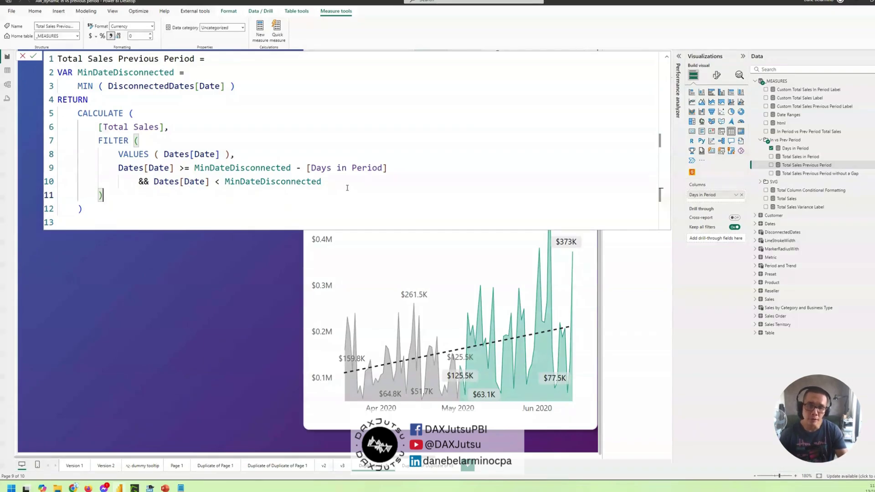
- Compare its two date conditions on lines 9–10, then collapse the formula back to one line
{"action": "left_click_drag", "start_coordinate": [346, 187], "coordinate": [58, 167]}
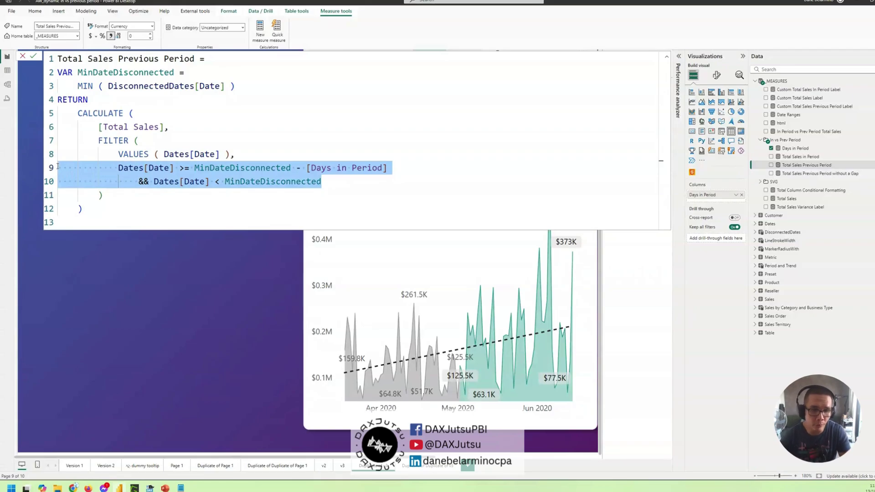
{"action": "left_click", "coordinate": [314, 197]}
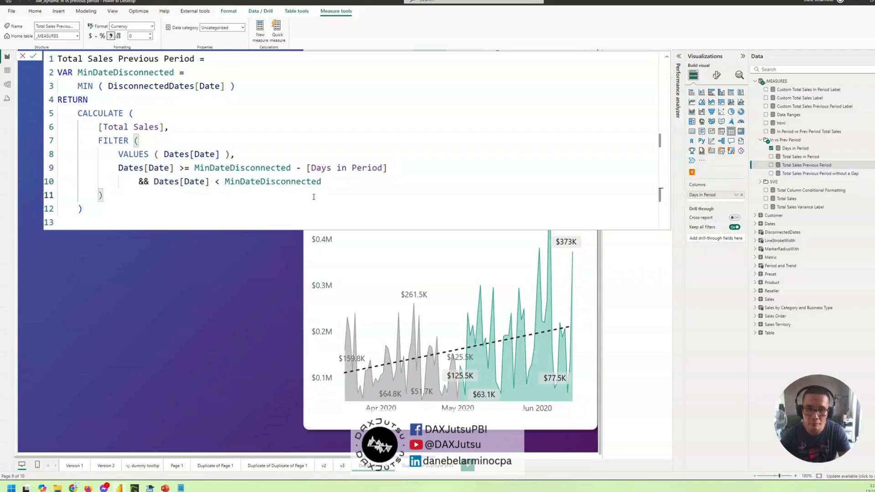
{"action": "left_click", "coordinate": [667, 58]}
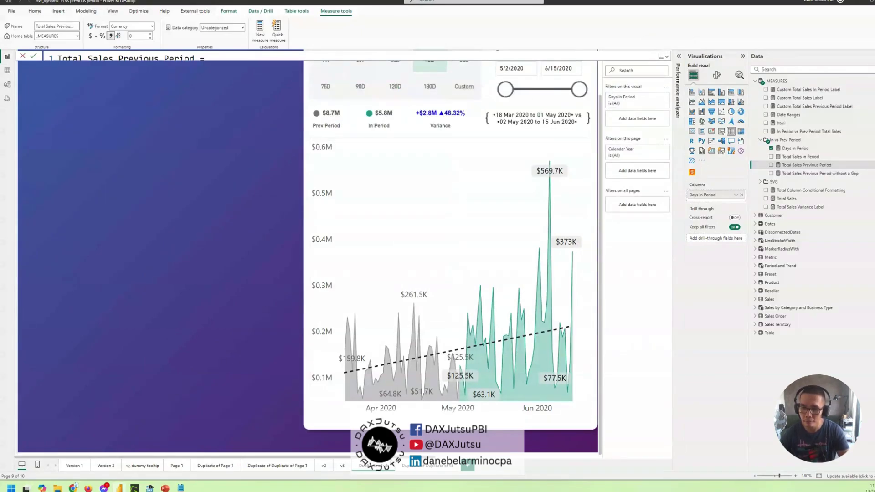
{"action": "scroll", "coordinate": [398, 359], "scroll_direction": "right", "scroll_amount": 2}
{"action": "scroll", "coordinate": [398, 359], "scroll_direction": "up", "scroll_amount": 1}
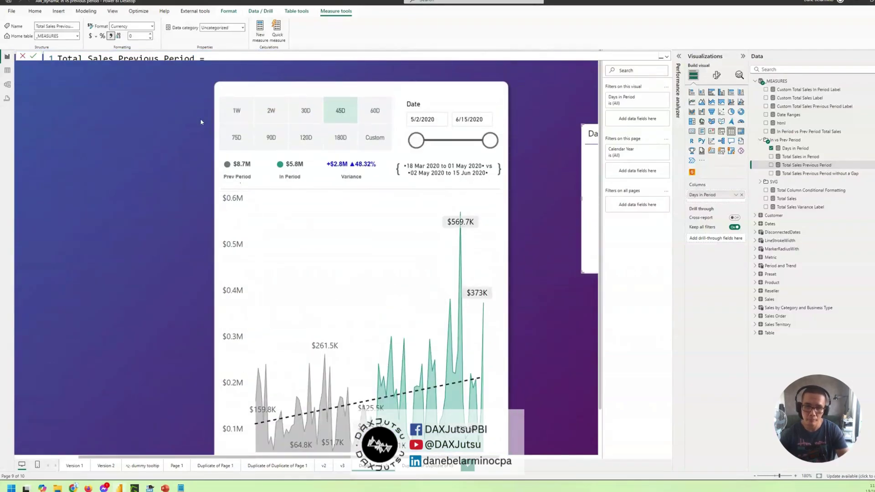
- Select the KPI header card showing $8.7M Prev Period against $5.8M In Period
{"action": "left_click", "coordinate": [362, 174]}
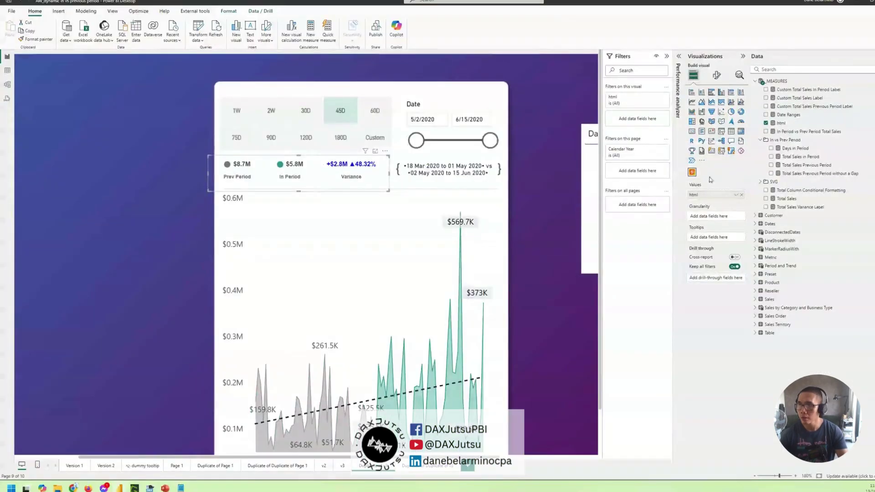
{"action": "left_click", "coordinate": [782, 124]}
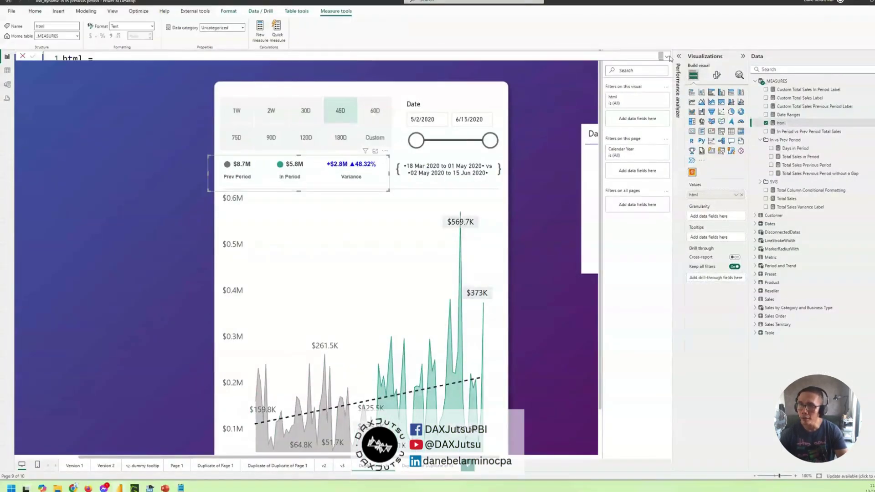
{"action": "scroll", "coordinate": [290, 195], "scroll_direction": "down", "scroll_amount": 17}
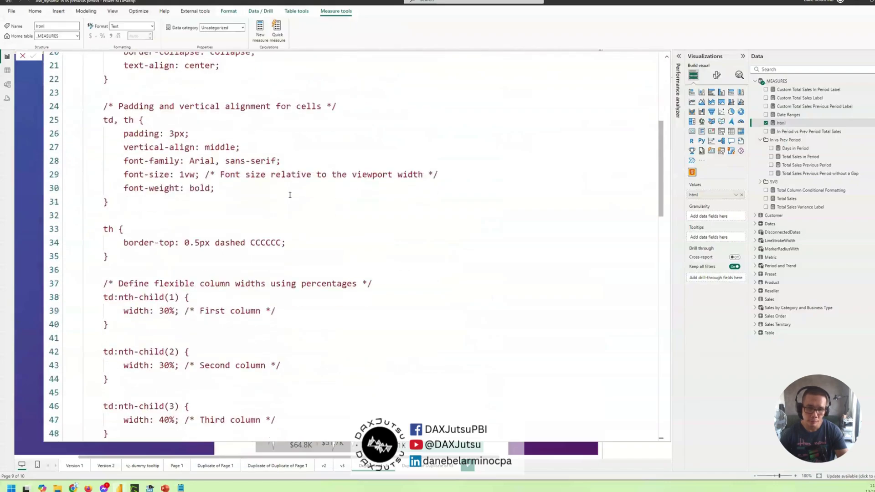
{"action": "scroll", "coordinate": [290, 196], "scroll_direction": "down", "scroll_amount": 12}
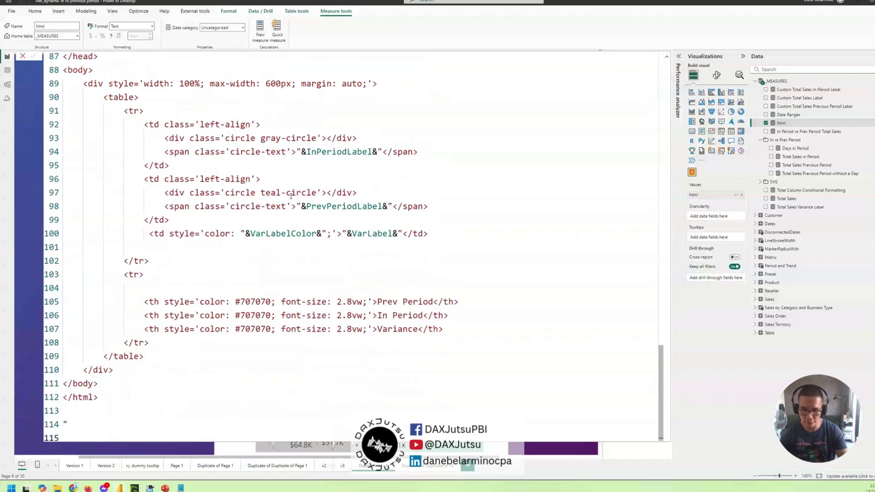
{"action": "left_click", "coordinate": [405, 301]}
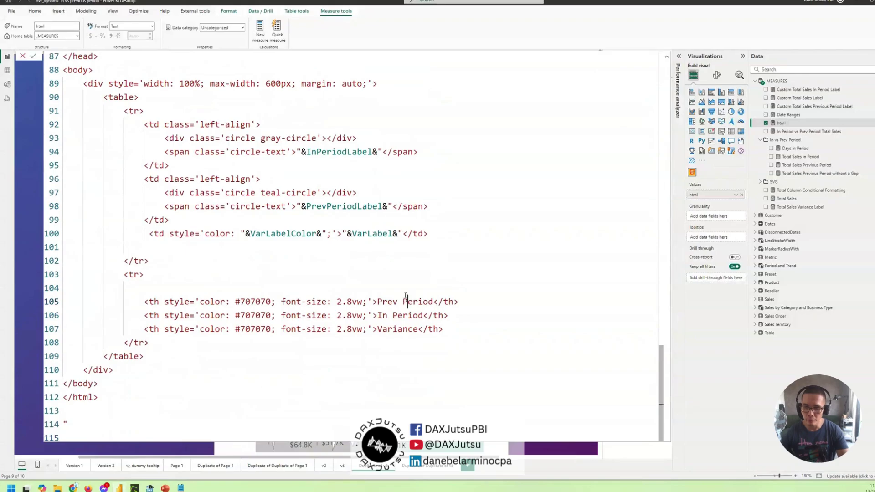
{"action": "left_click", "coordinate": [378, 302]}
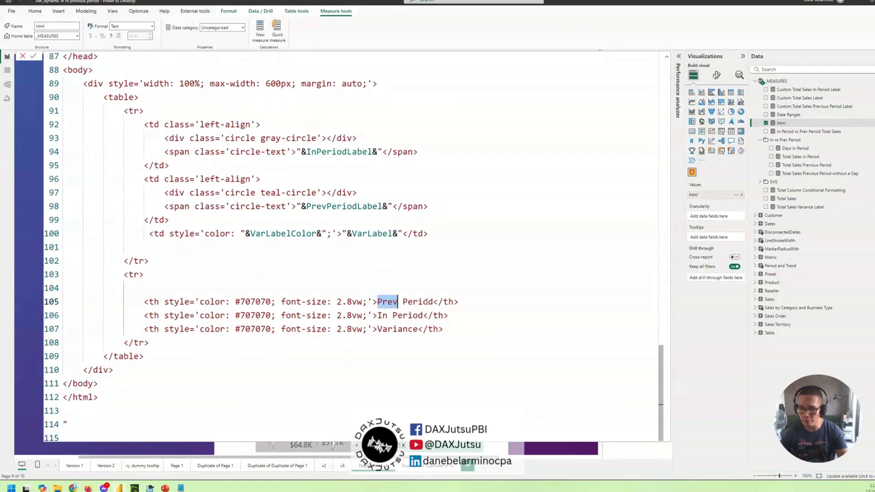
{"action": "left_click_drag", "start_coordinate": [427, 302], "coordinate": [434, 302]}
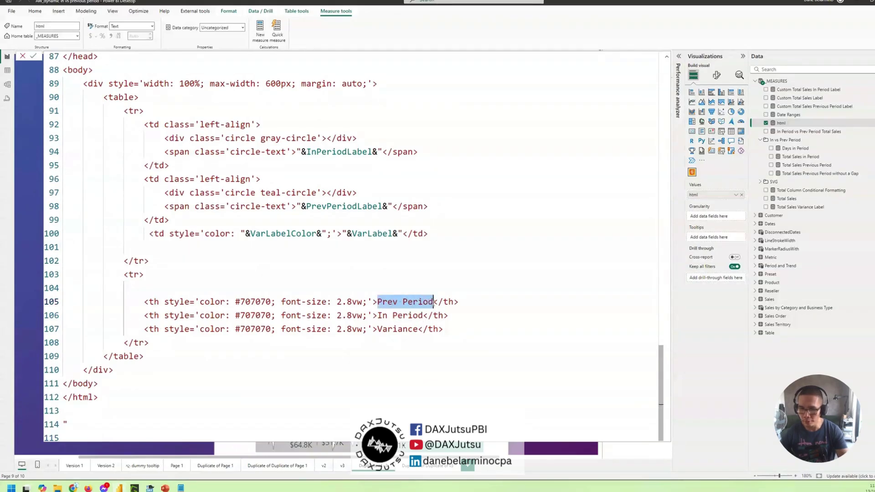
{"action": "left_click", "coordinate": [380, 315]}
{"action": "left_click", "coordinate": [379, 329]}
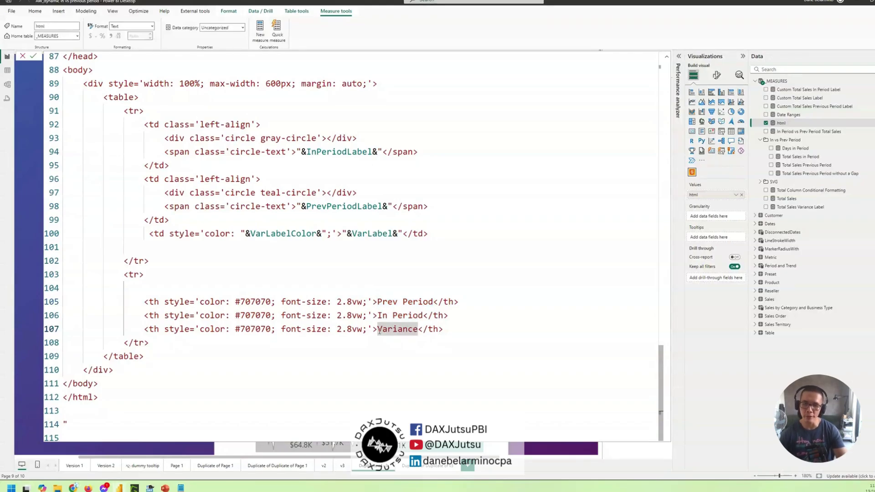
{"action": "scroll", "coordinate": [347, 319], "scroll_direction": "up", "scroll_amount": 3}
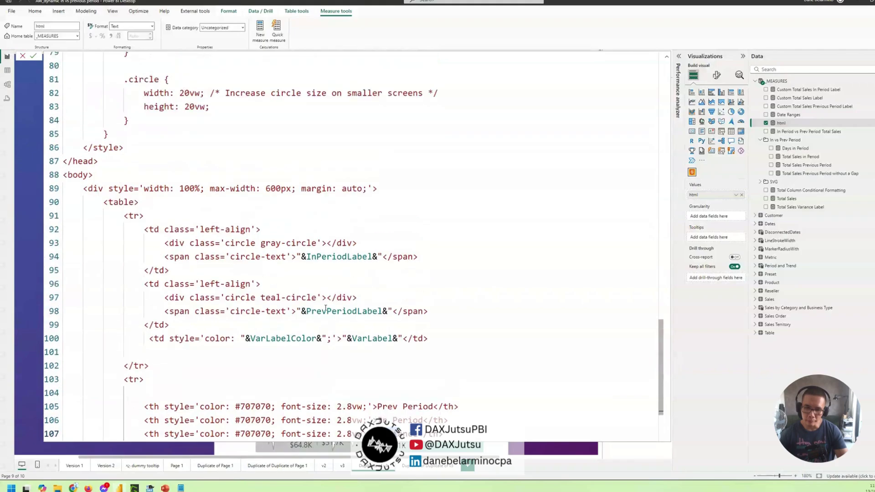
{"action": "scroll", "coordinate": [326, 309], "scroll_direction": "up", "scroll_amount": 18}
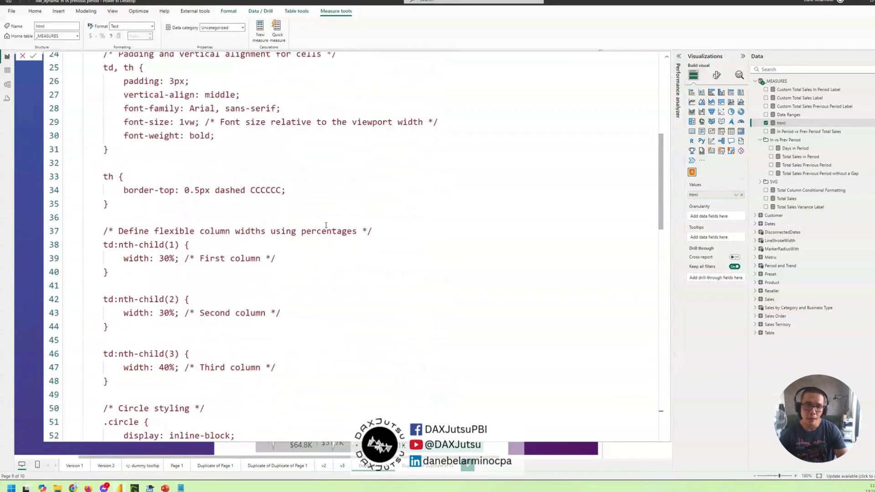
{"action": "scroll", "coordinate": [326, 225], "scroll_direction": "up", "scroll_amount": 8}
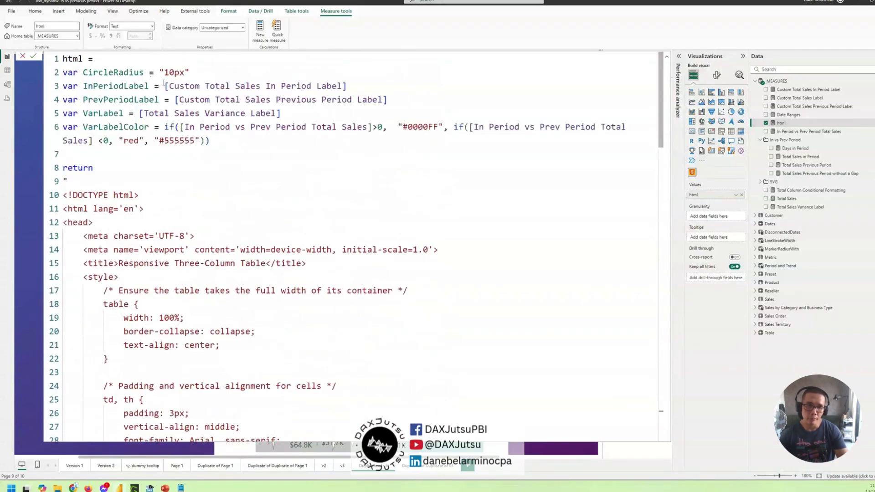
{"action": "left_click", "coordinate": [209, 141], "text": "shift"}
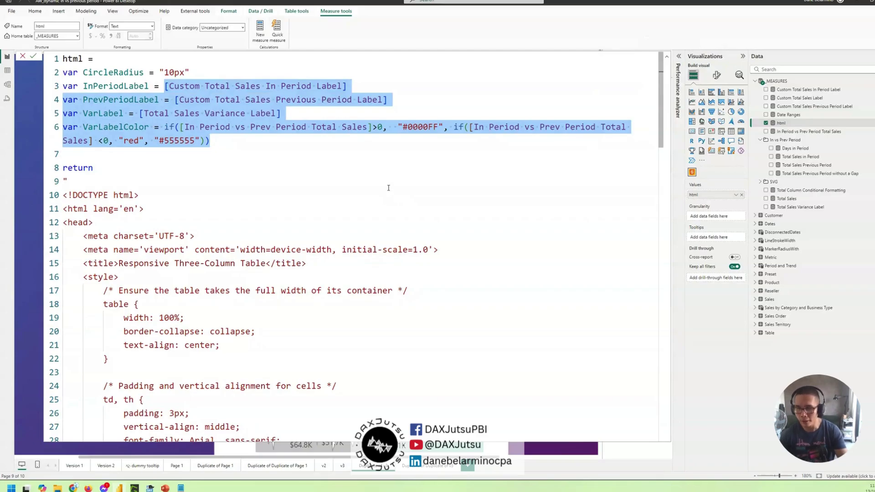
{"action": "left_click", "coordinate": [667, 57]}
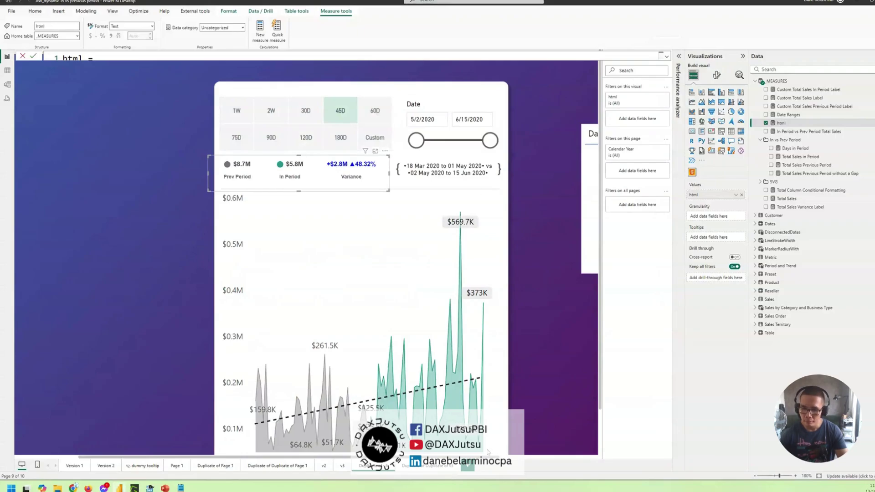
- Cycle the period slicer through 1W, 2W, 30D, 45D and 60D, ending on Custom (7/1/2017–6/15/2020)
{"action": "left_click", "coordinate": [488, 454]}
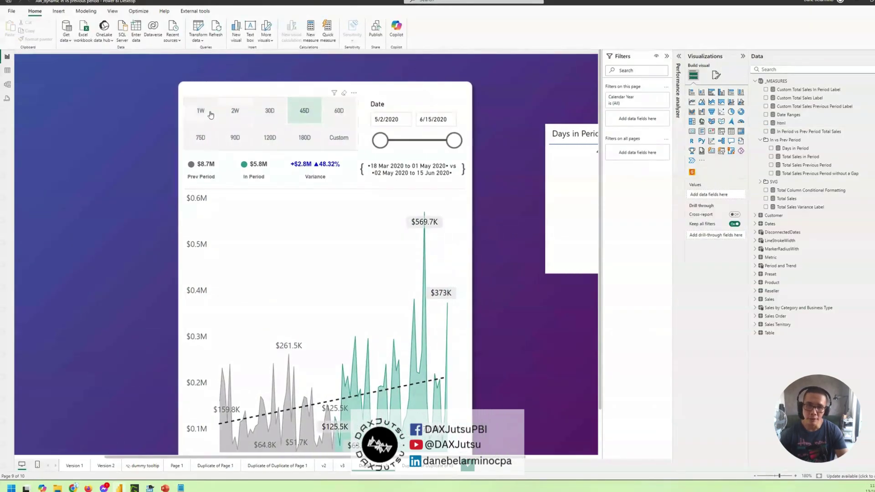
{"action": "left_click", "coordinate": [210, 114]}
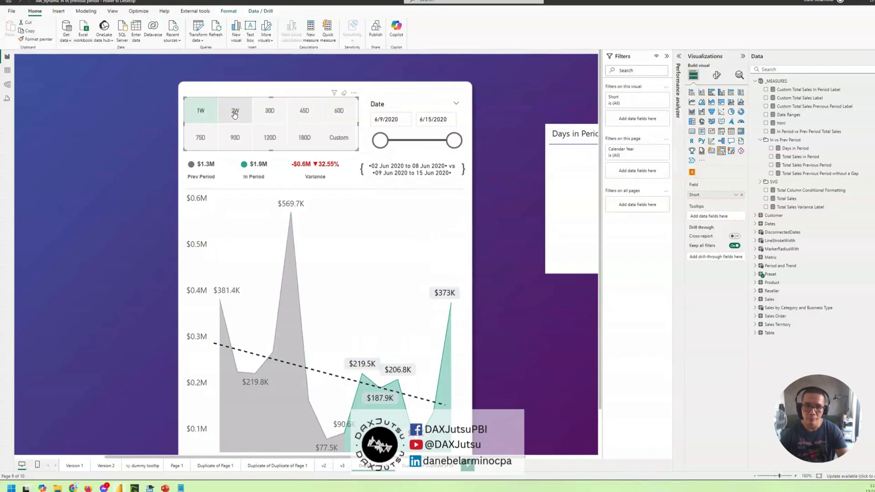
{"action": "left_click", "coordinate": [235, 115]}
{"action": "scroll", "coordinate": [237, 112], "scroll_direction": "down", "scroll_amount": 2}
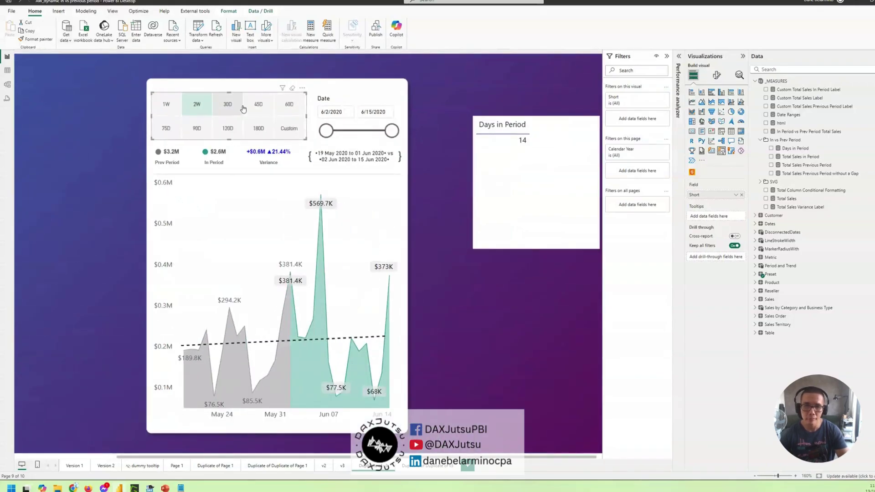
{"action": "left_click", "coordinate": [243, 109]}
{"action": "left_click", "coordinate": [259, 106]}
{"action": "left_click", "coordinate": [289, 106]}
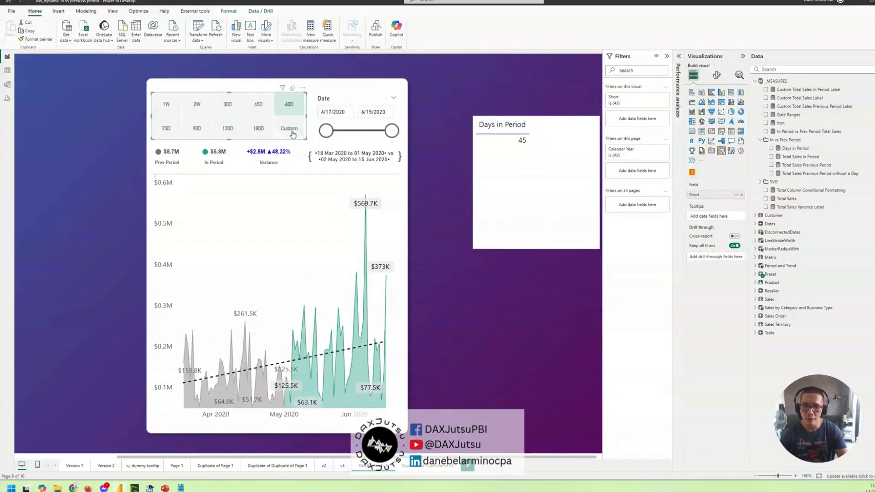
{"action": "left_click", "coordinate": [291, 130]}
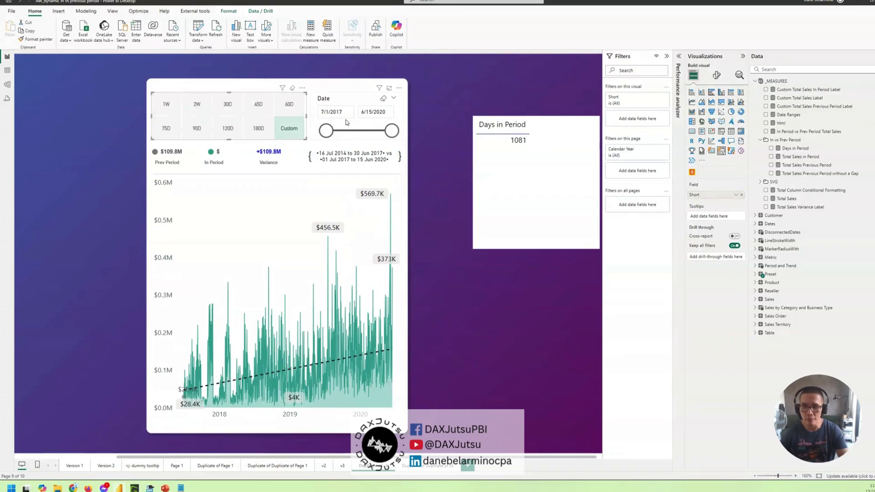
- Move the Date slicer's start to 2/2/2019, giving a 500-day range with $39.2M In Period
{"action": "left_click_drag", "start_coordinate": [325, 131], "coordinate": [363, 131]}
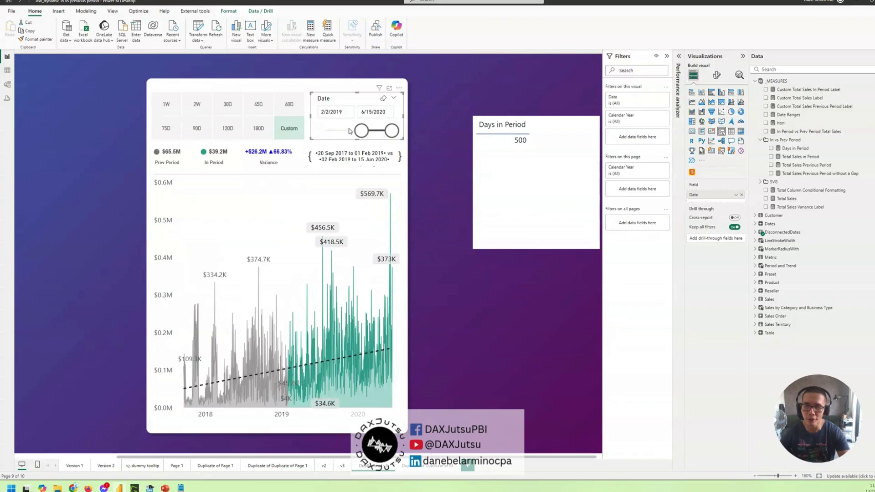
{"action": "left_click", "coordinate": [335, 115]}
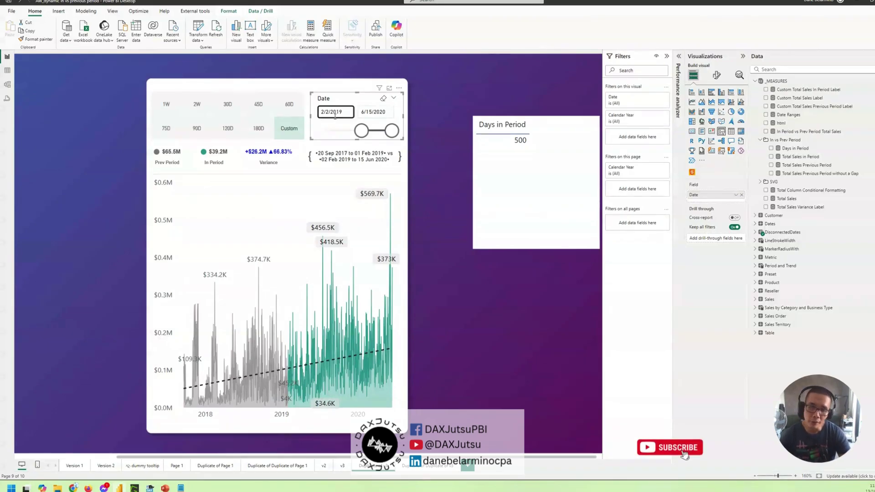